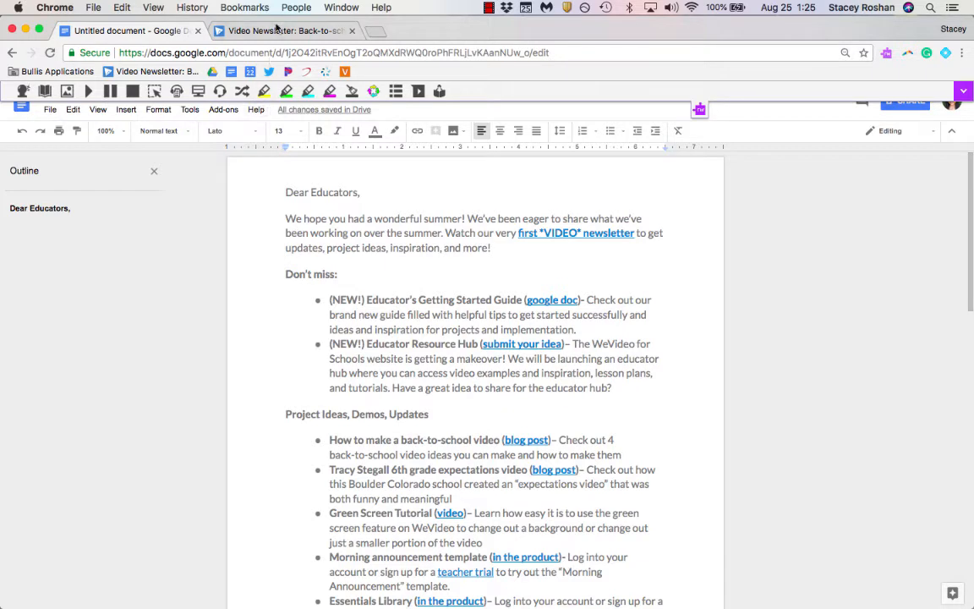
# Look over the source WeVideo newsletter blog post, and return to the newsletter document.
pyautogui.click(282, 31)
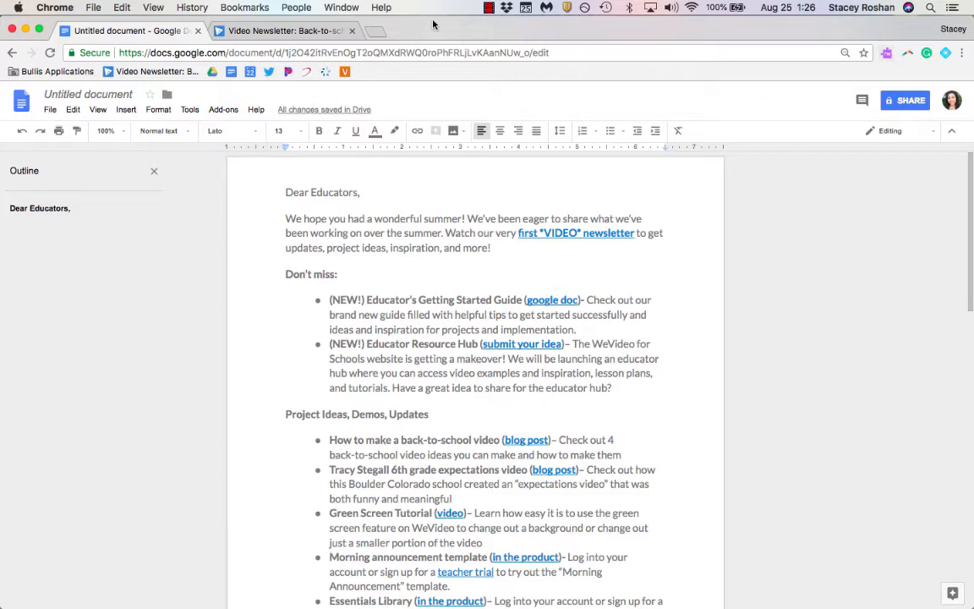
pyautogui.click(285, 32)
pyautogui.scroll(-2, 312, 281)
pyautogui.scroll(10, 312, 282)
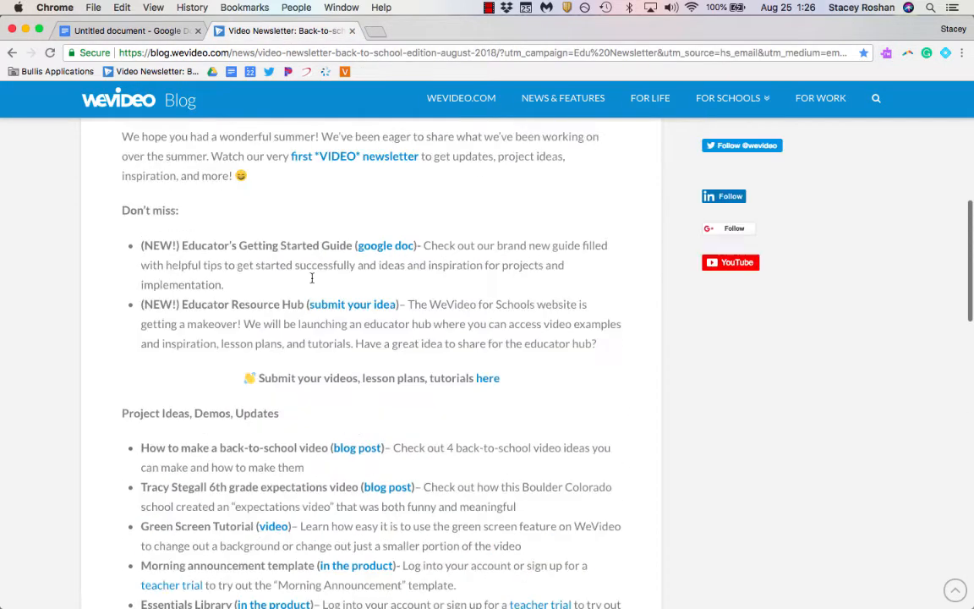
pyautogui.click(121, 32)
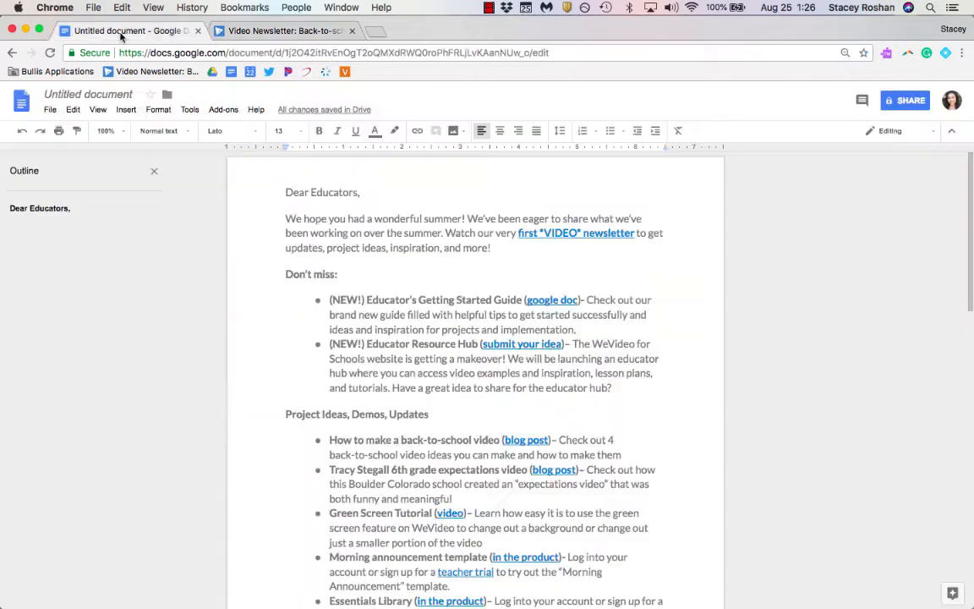
# Turn on the Read&Write extension in the document and have the opening paragraph under "Dear Educators" read aloud.
pyautogui.click(887, 55)
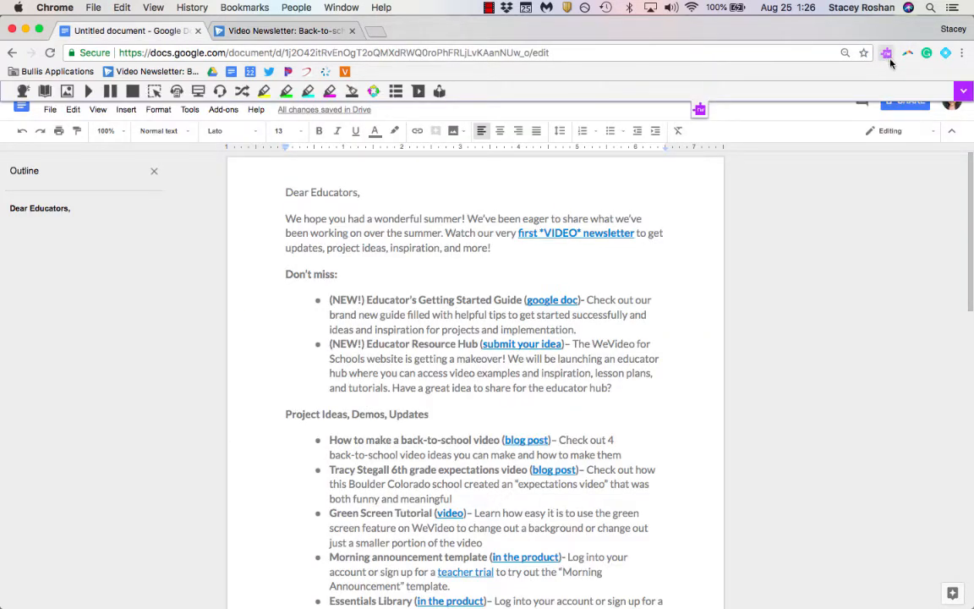
pyautogui.click(288, 220)
pyautogui.moveTo(289, 220); pyautogui.dragTo(500, 250)
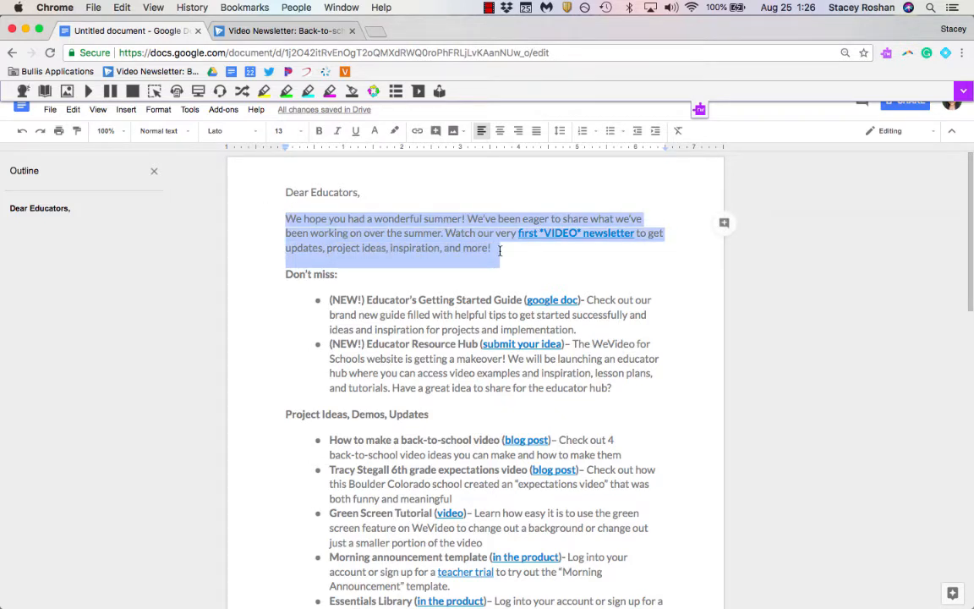
# Open the Read&Write speech options, examine the available voices, and close the options.
pyautogui.click(963, 93)
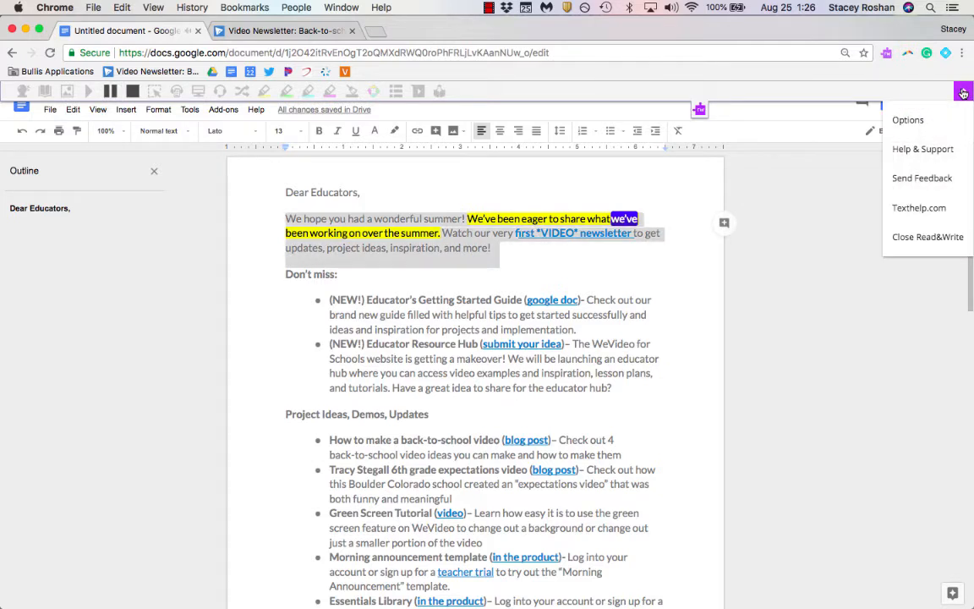
pyautogui.click(909, 120)
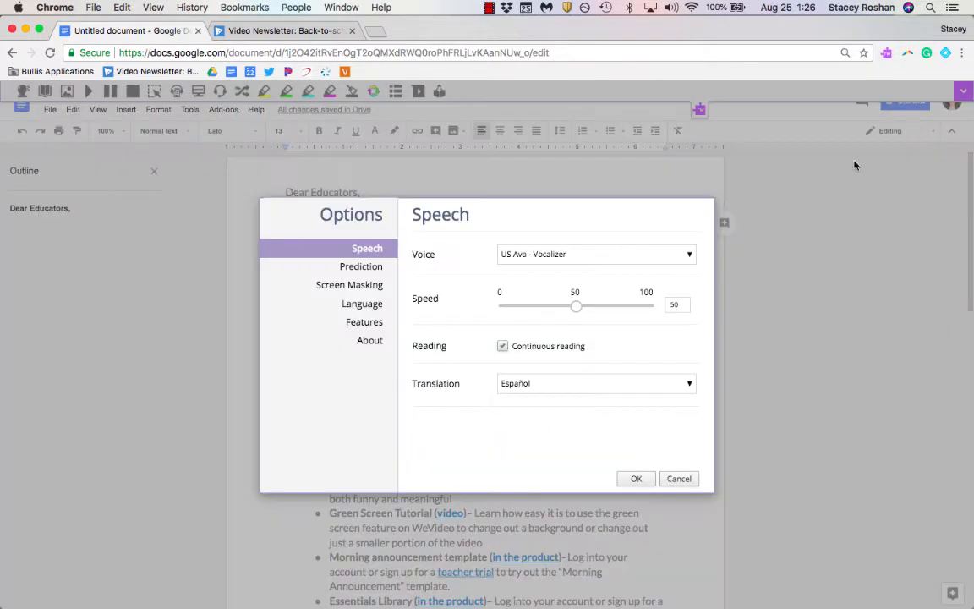
pyautogui.click(689, 255)
pyautogui.click(689, 256)
pyautogui.click(635, 479)
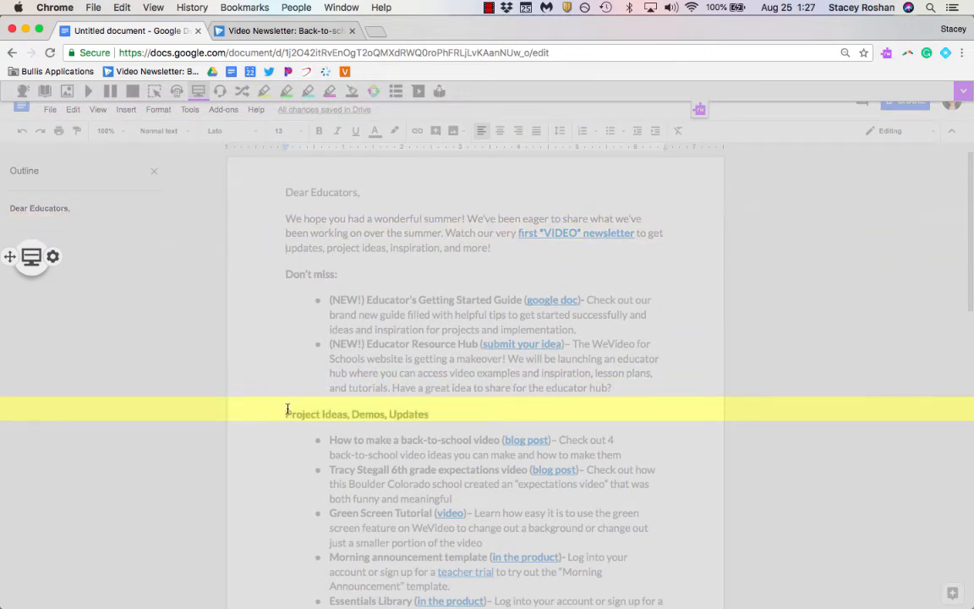
# Set the screen mask's reading light color to dark blue in the Screen Masking options.
pyautogui.click(51, 257)
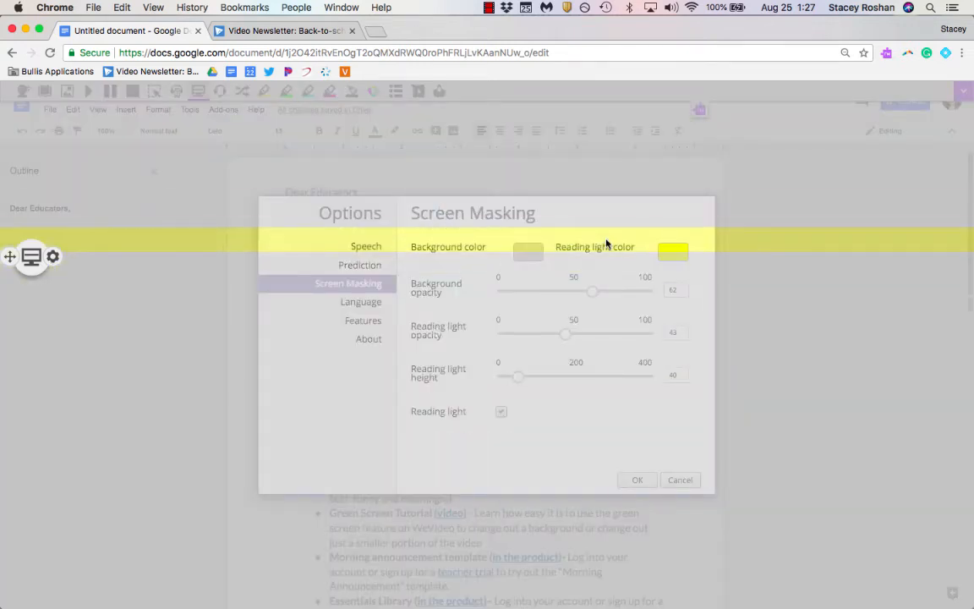
pyautogui.click(677, 254)
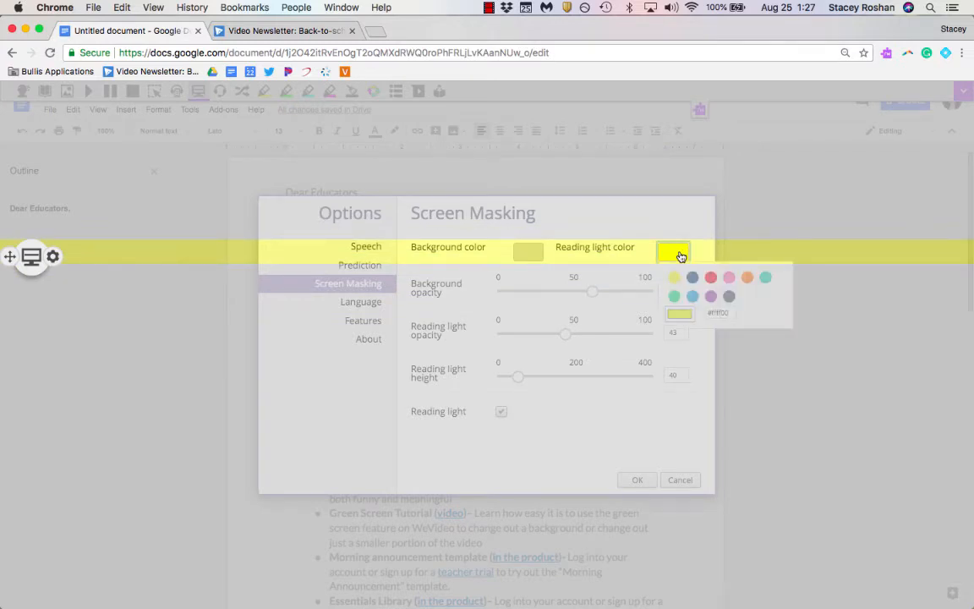
pyautogui.click(533, 254)
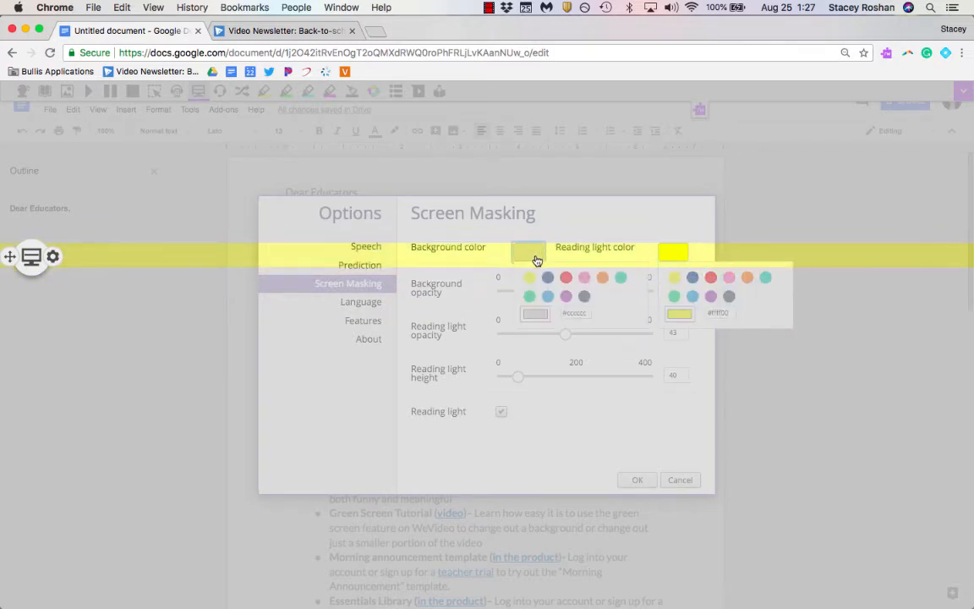
pyautogui.click(669, 256)
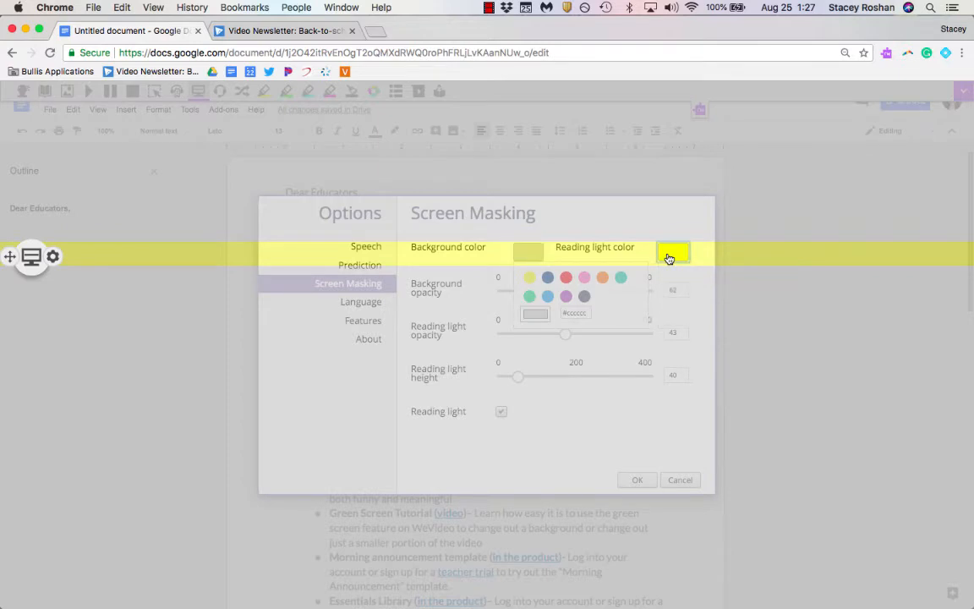
pyautogui.click(693, 277)
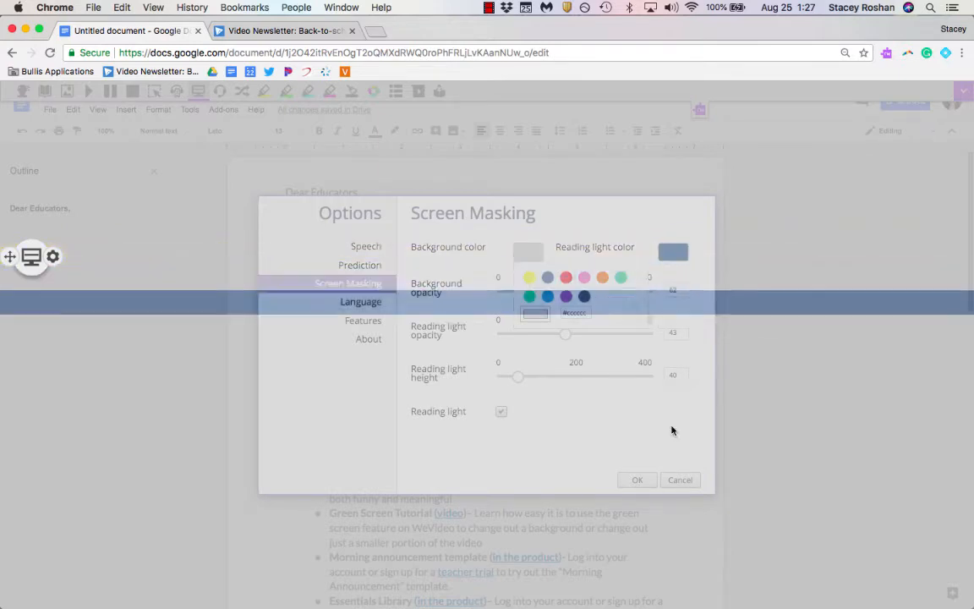
# Change the reading light color back to yellow, leave the masking options, and turn off screen masking.
pyautogui.click(673, 253)
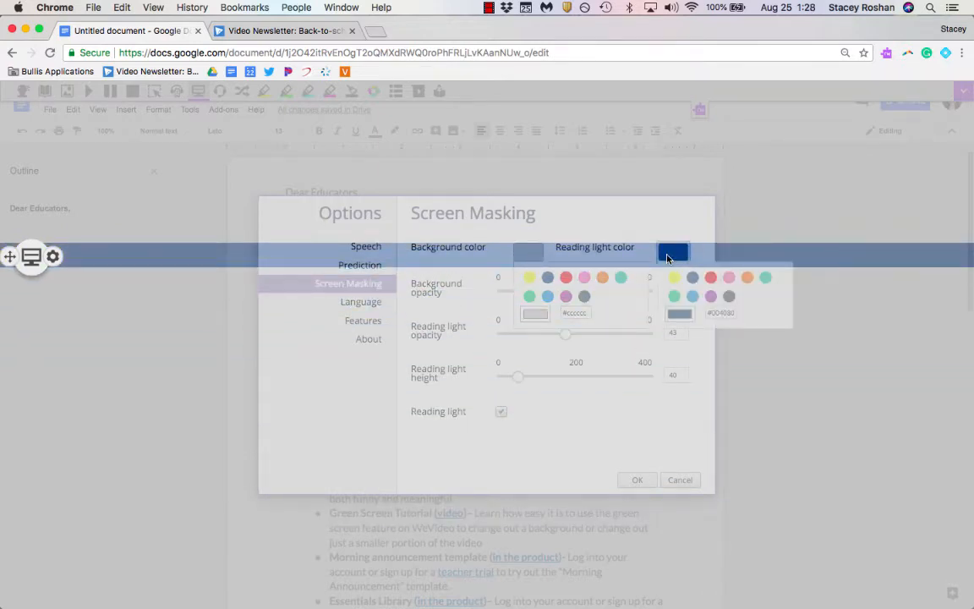
pyautogui.click(674, 281)
pyautogui.click(685, 479)
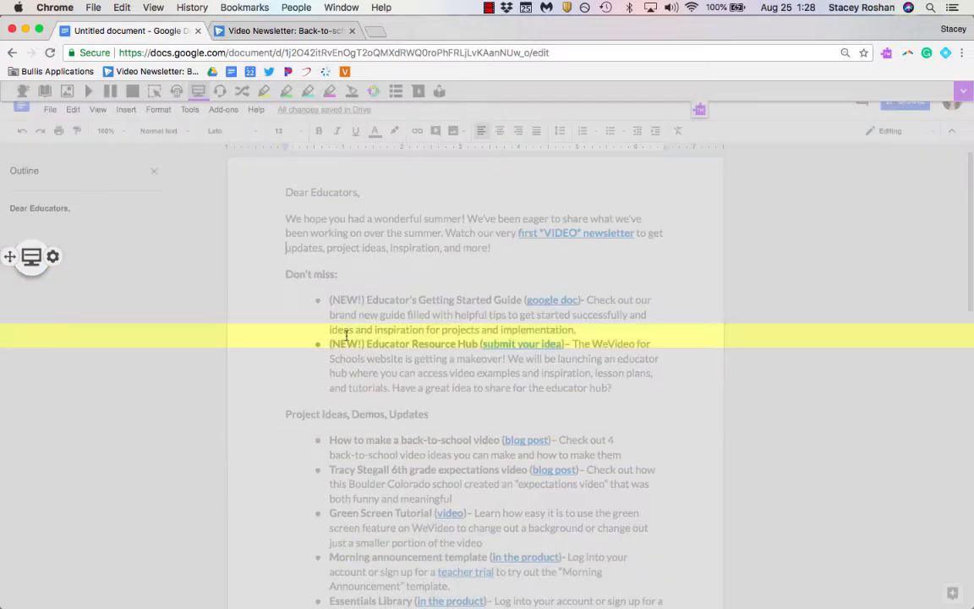
pyautogui.click(200, 91)
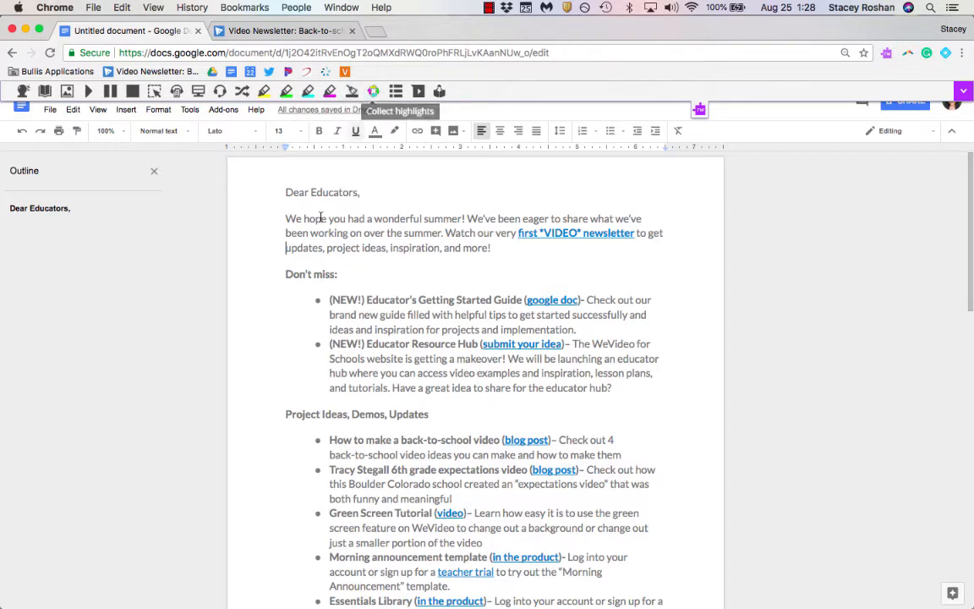
# Highlight the "How to make a back-to-school video" item in yellow and the "Green Screen Tutorial" item in cyan.
pyautogui.scroll(-2, 279, 338)
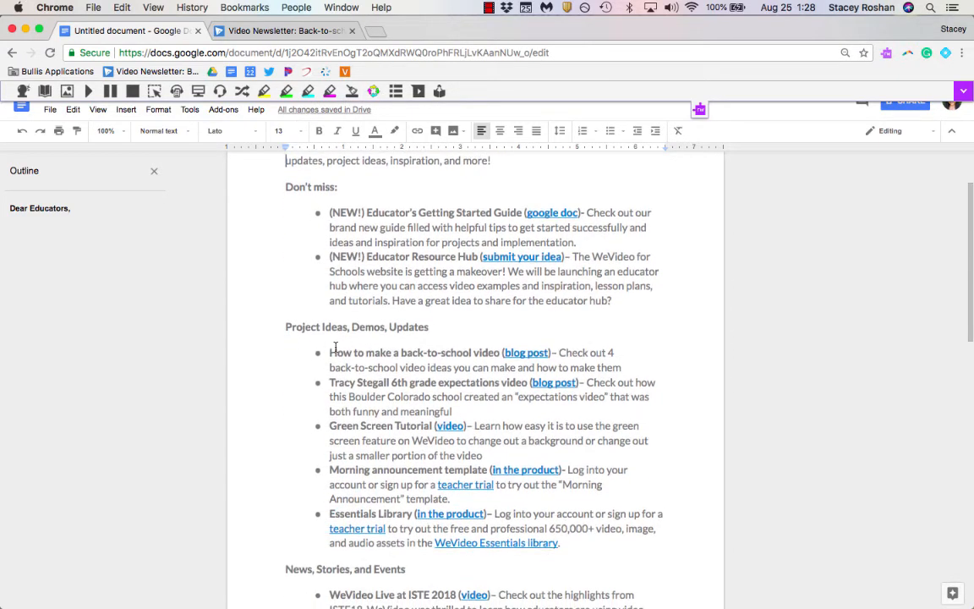
pyautogui.moveTo(329, 353); pyautogui.dragTo(629, 367)
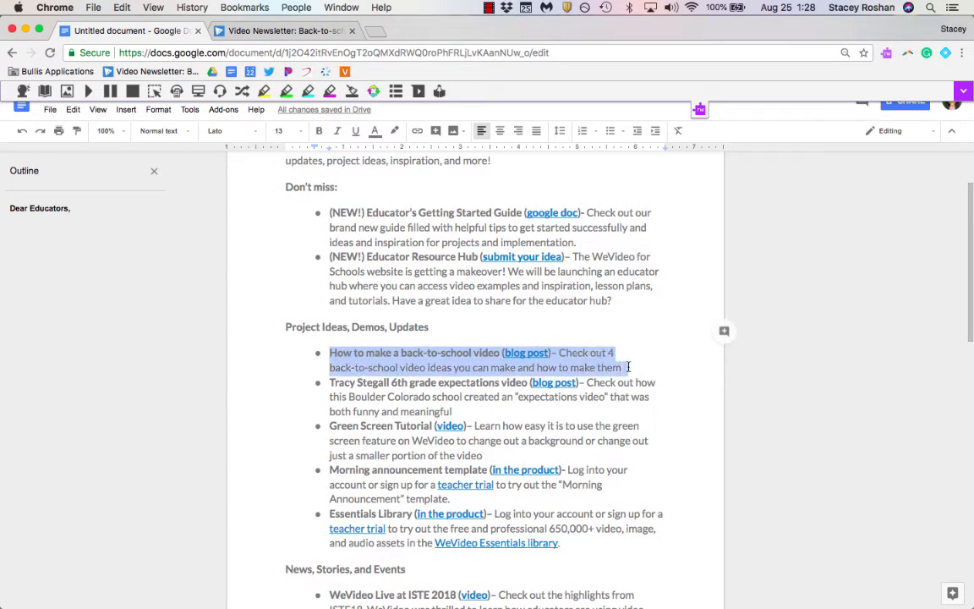
pyautogui.click(265, 93)
pyautogui.scroll(-3, 323, 314)
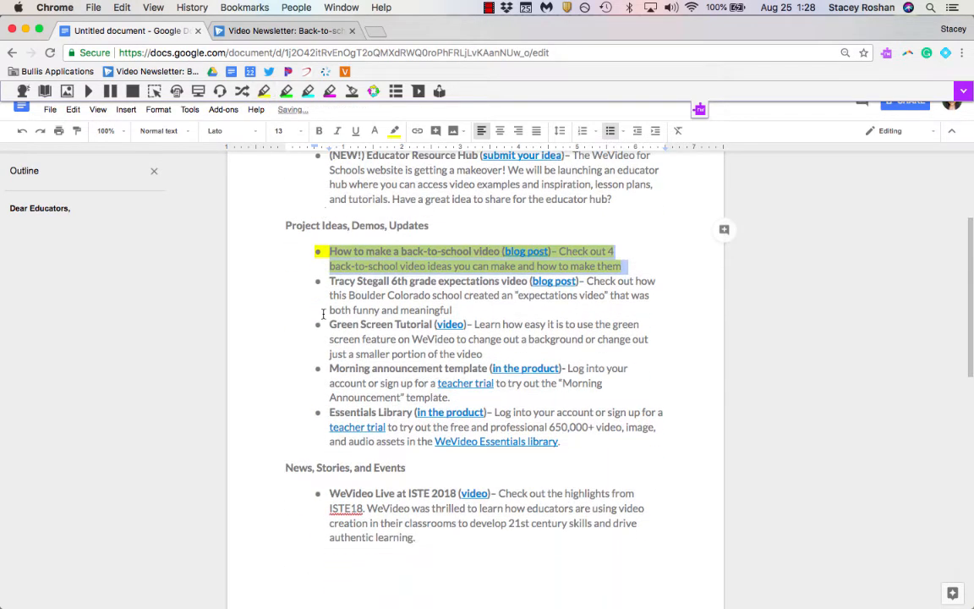
pyautogui.moveTo(329, 324); pyautogui.dragTo(509, 355)
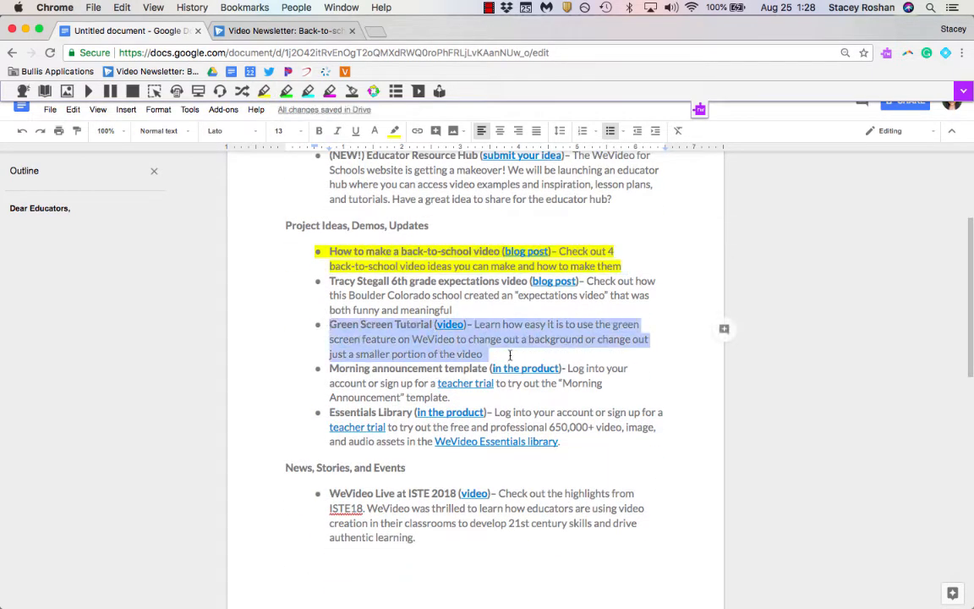
pyautogui.click(285, 92)
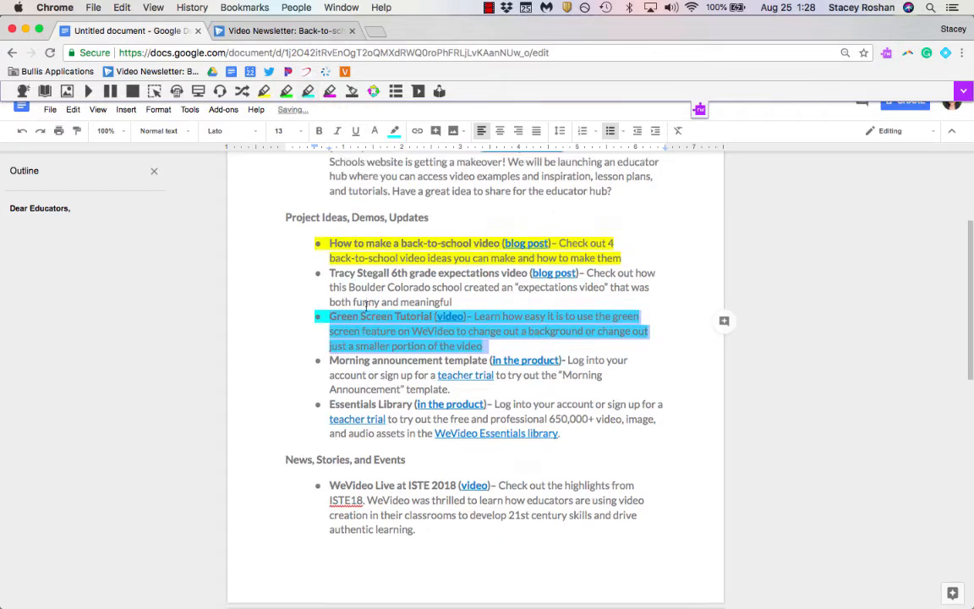
# Highlight the Essentials Library item and "Check out the highlights from" in yellow, and the Global Student Voice item and "how San Ramon Valley" in cyan.
pyautogui.scroll(-2, 366, 306)
pyautogui.moveTo(331, 351); pyautogui.dragTo(528, 373)
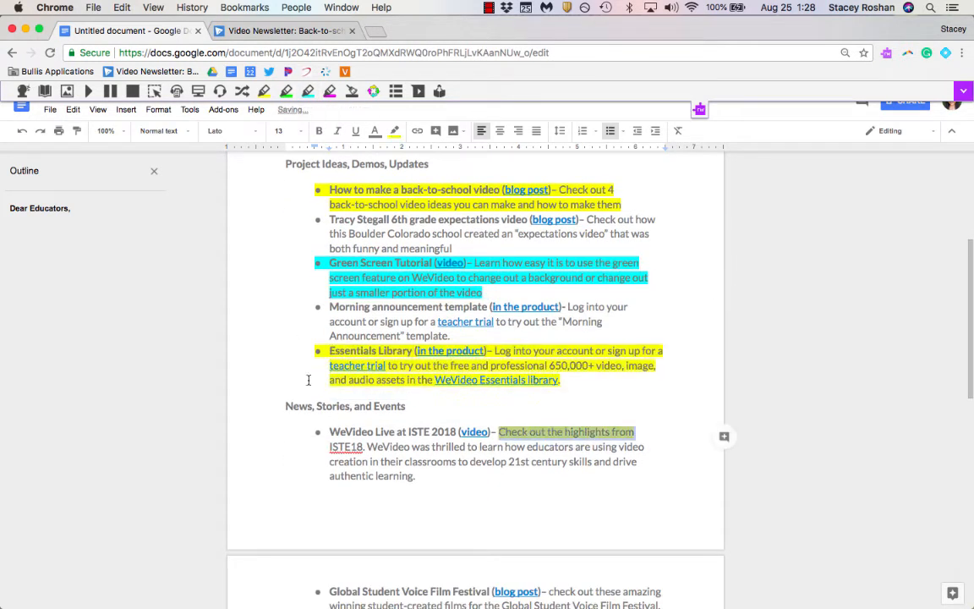
pyautogui.scroll(-3, 309, 380)
pyautogui.moveTo(329, 461); pyautogui.dragTo(423, 489)
pyautogui.scroll(-2, 382, 445)
pyautogui.moveTo(378, 447); pyautogui.dragTo(482, 445)
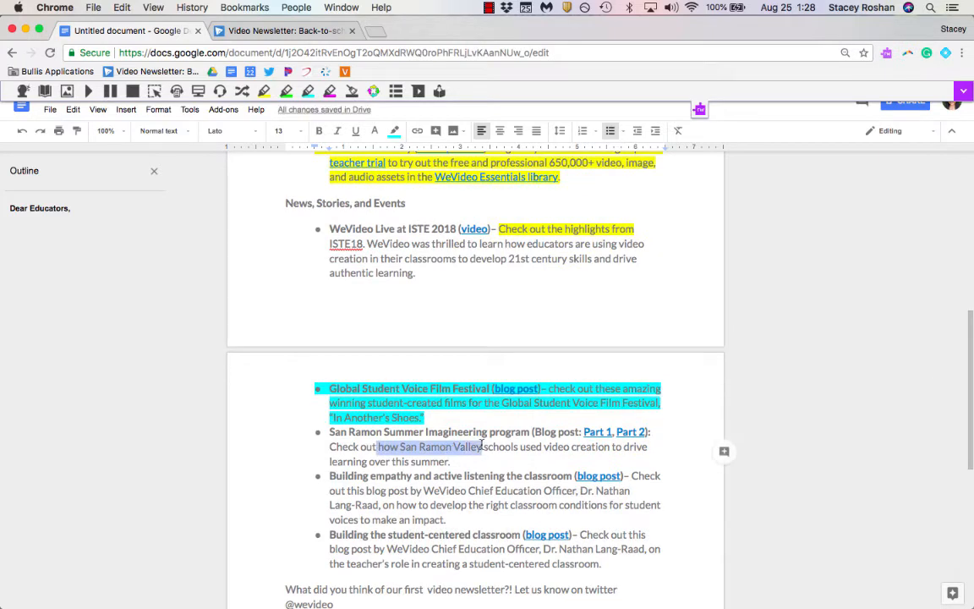
# Highlight the vocabulary words "guide" and "great" in the "Don't miss" section in magenta.
pyautogui.scroll(6, 385, 278)
pyautogui.scroll(-1, 385, 264)
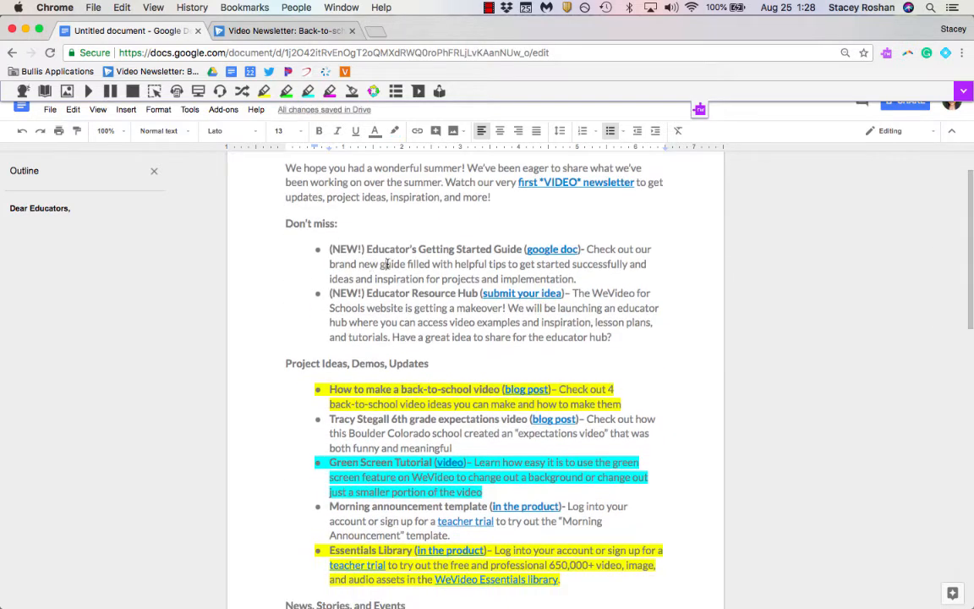
pyautogui.doubleClick(385, 263)
pyautogui.click(328, 91)
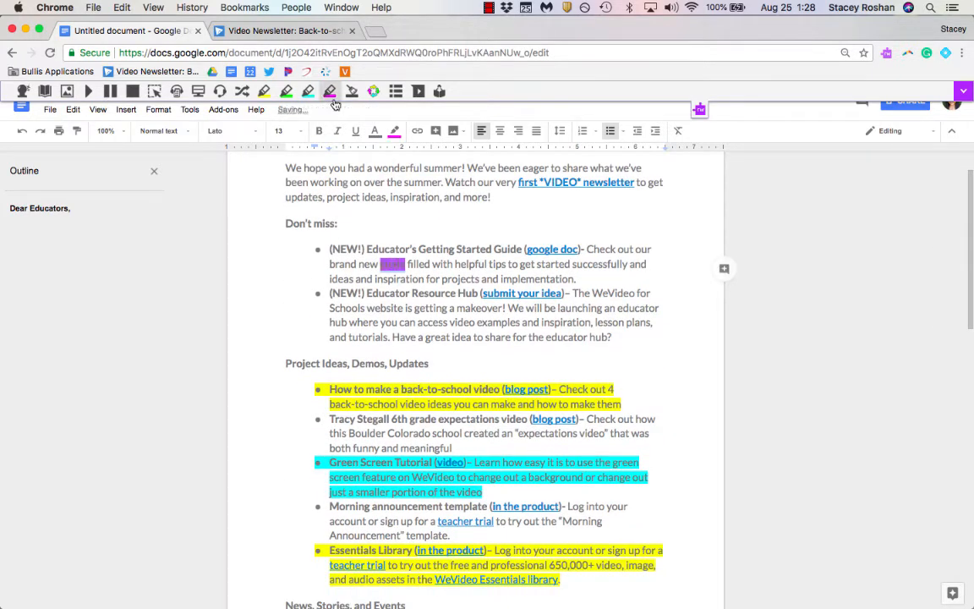
pyautogui.doubleClick(436, 336)
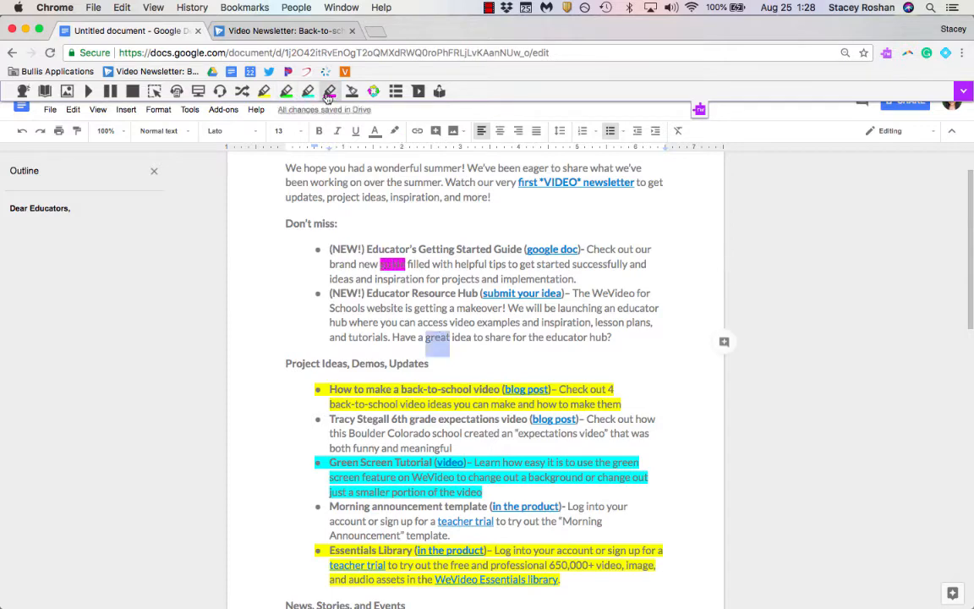
pyautogui.click(328, 93)
# Highlight the words "expectations" and "announcement" in the project ideas list in magenta.
pyautogui.scroll(-2, 419, 308)
pyautogui.doubleClick(546, 335)
pyautogui.click(329, 93)
pyautogui.doubleClick(405, 406)
pyautogui.click(330, 94)
pyautogui.click(349, 271)
pyautogui.scroll(1, 349, 273)
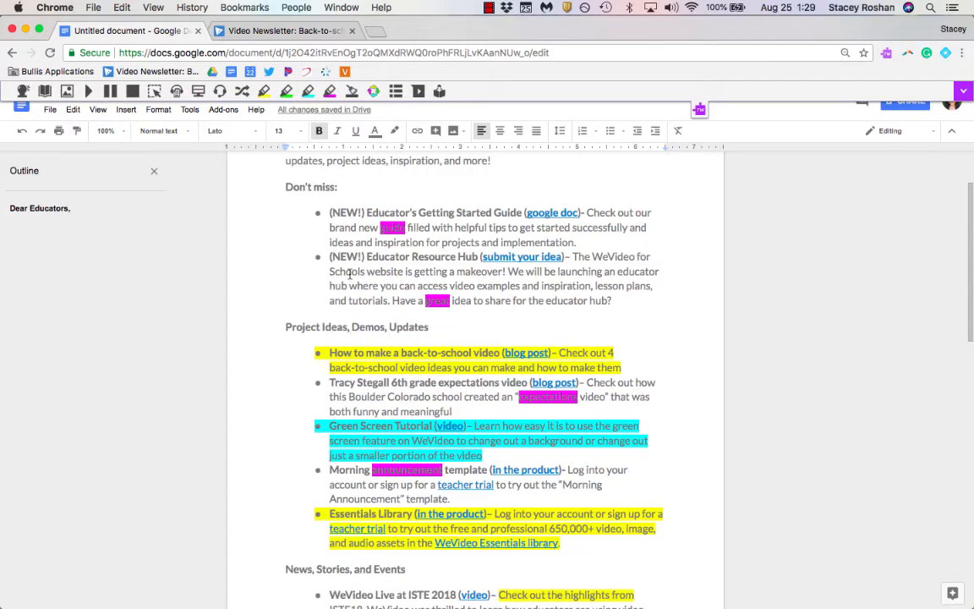
# Collect the yellow, cyan, green and magenta highlights into a new document, sorted by color.
pyautogui.scroll(-1, 351, 273)
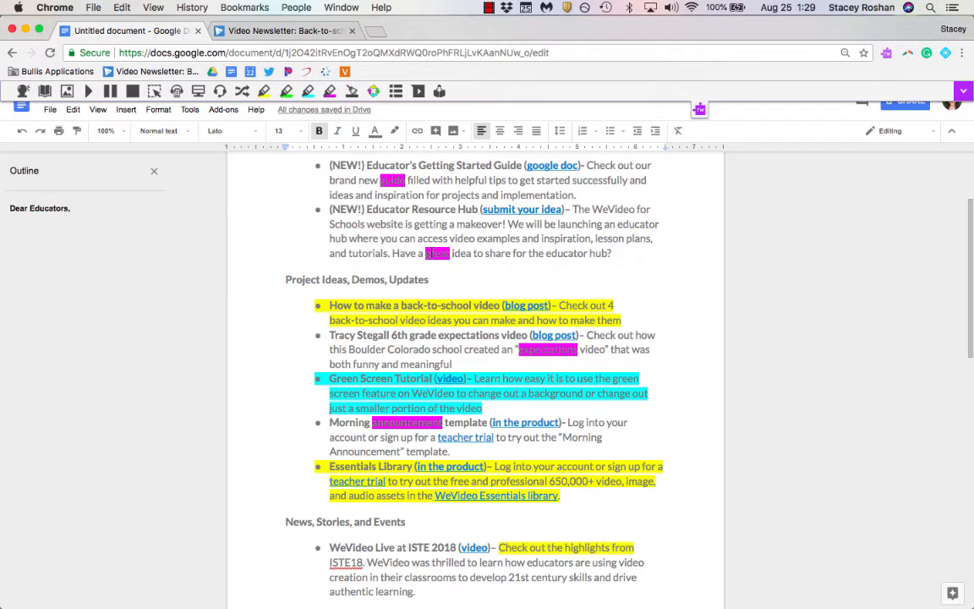
pyautogui.click(373, 93)
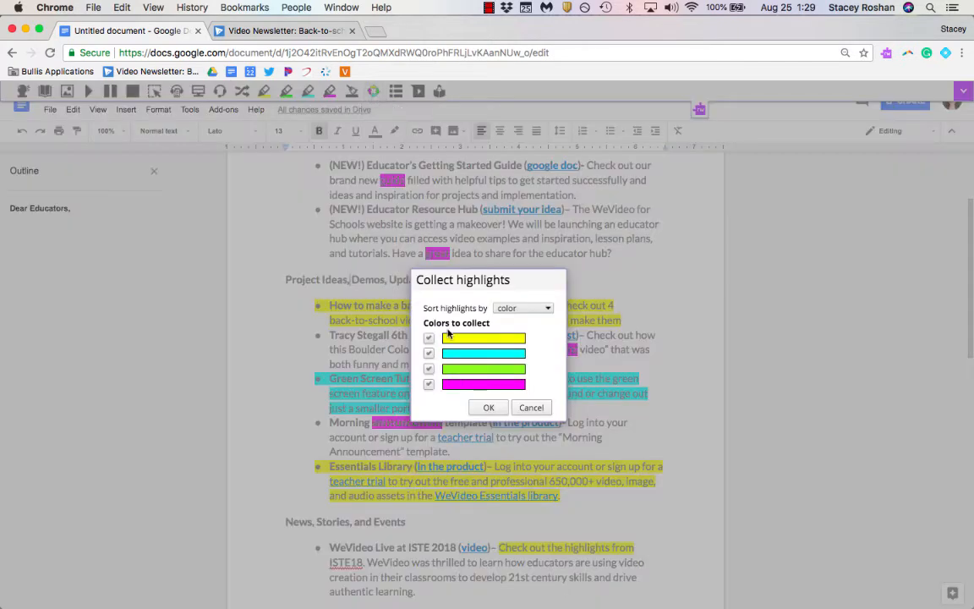
pyautogui.click(489, 408)
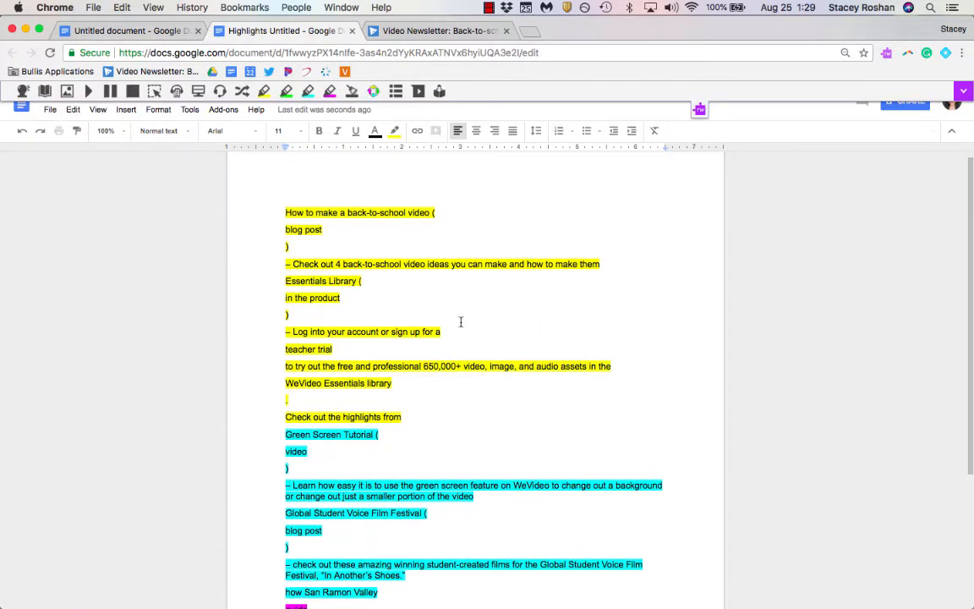
# Review the collected highlights and the source document link in the new document, and return to the original newsletter document.
pyautogui.scroll(-5, 461, 322)
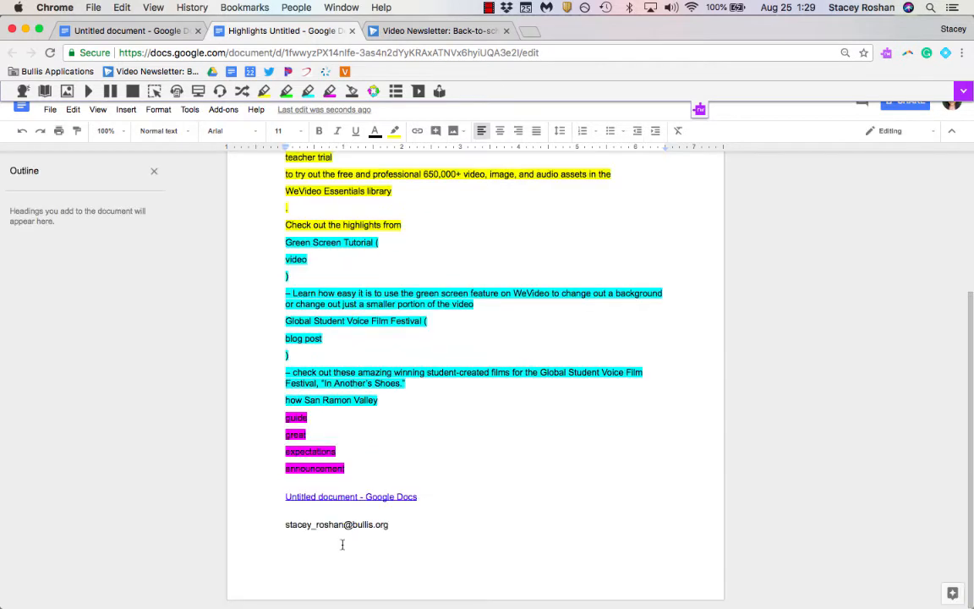
pyautogui.click(363, 497)
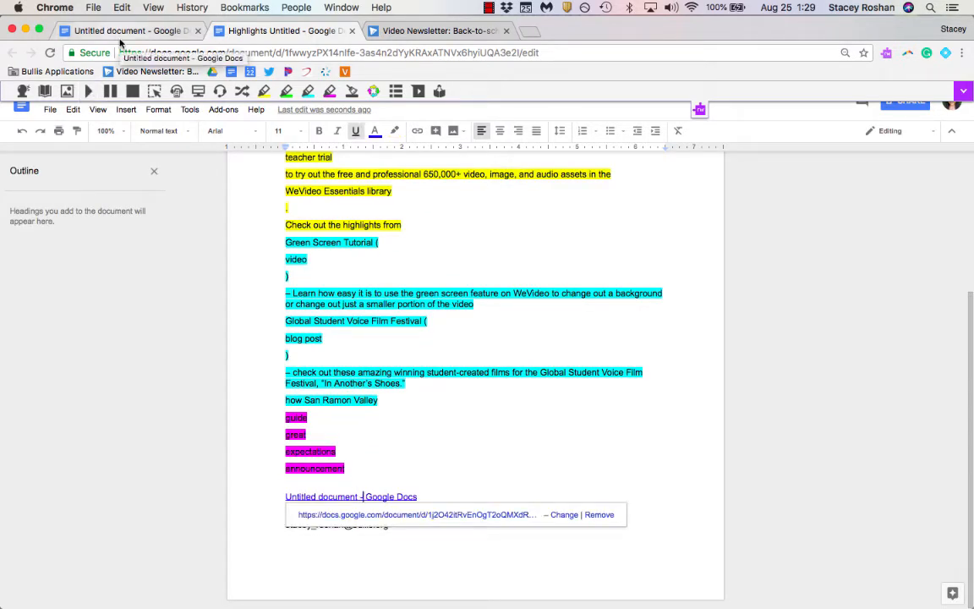
pyautogui.click(390, 426)
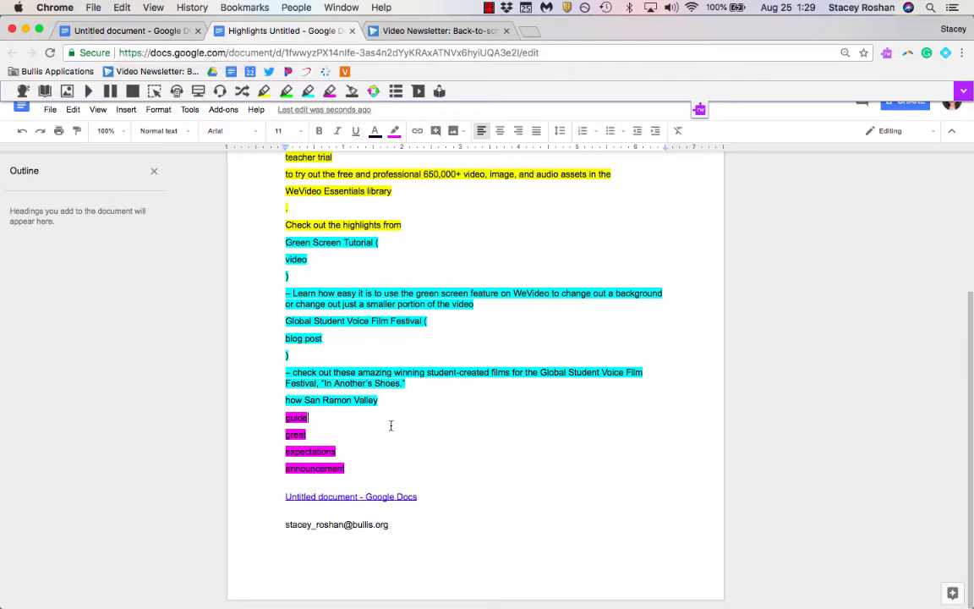
pyautogui.click(110, 30)
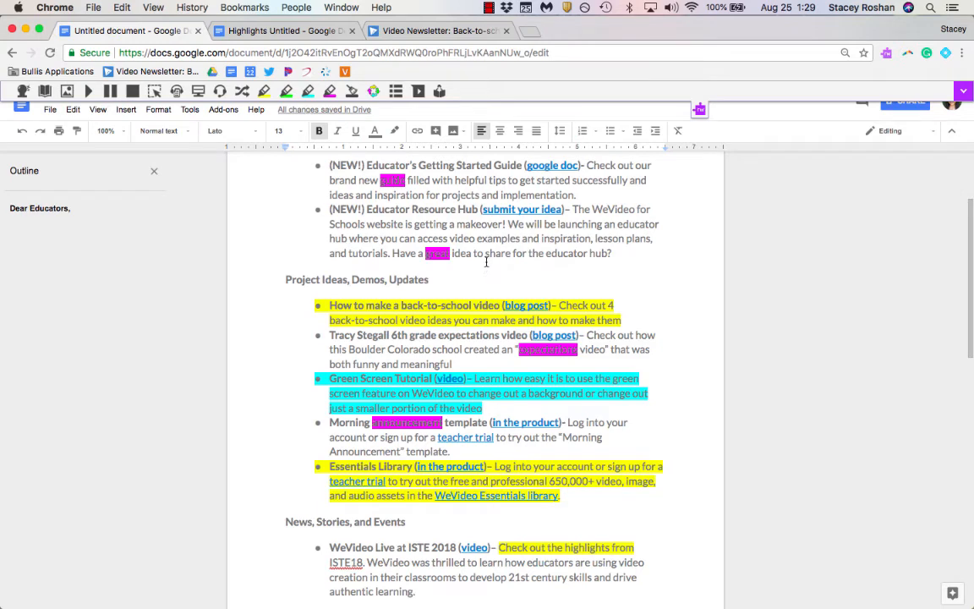
pyautogui.scroll(2, 480, 245)
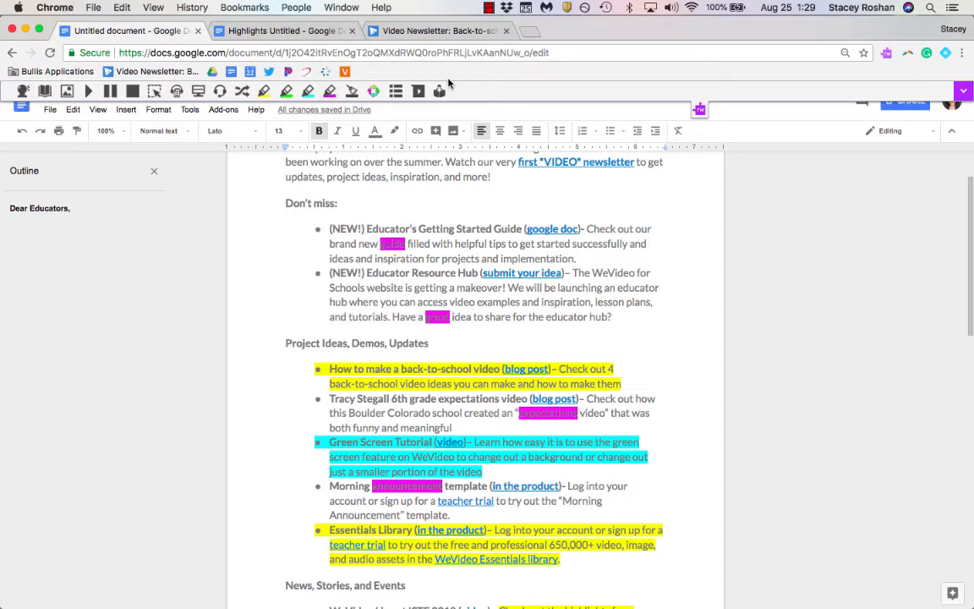
# Generate a vocabulary list document from the highlighted words and review its Word, Meaning, Symbol and Notes columns.
pyautogui.click(397, 93)
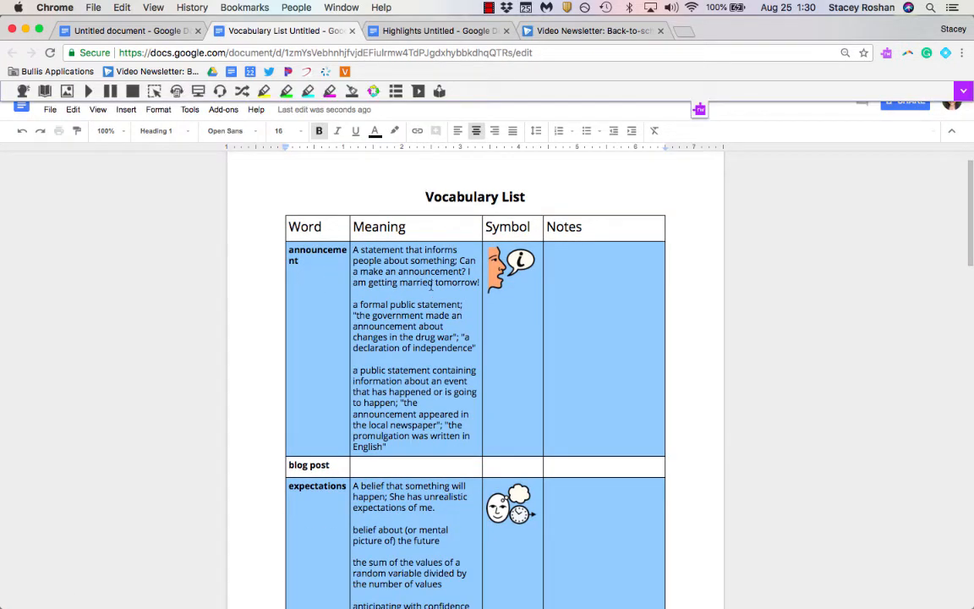
pyautogui.click(520, 278)
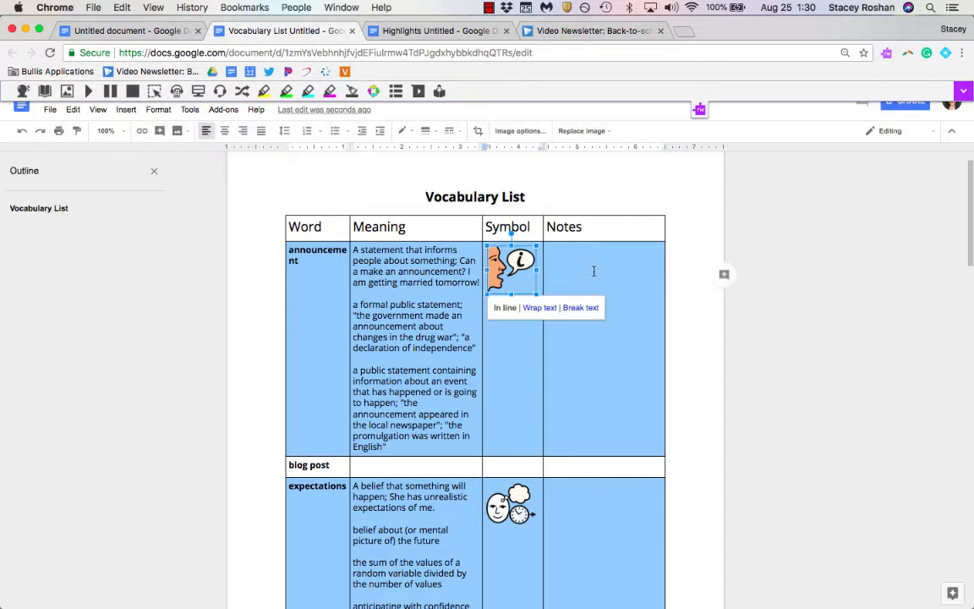
pyautogui.click(593, 271)
pyautogui.scroll(-3, 594, 270)
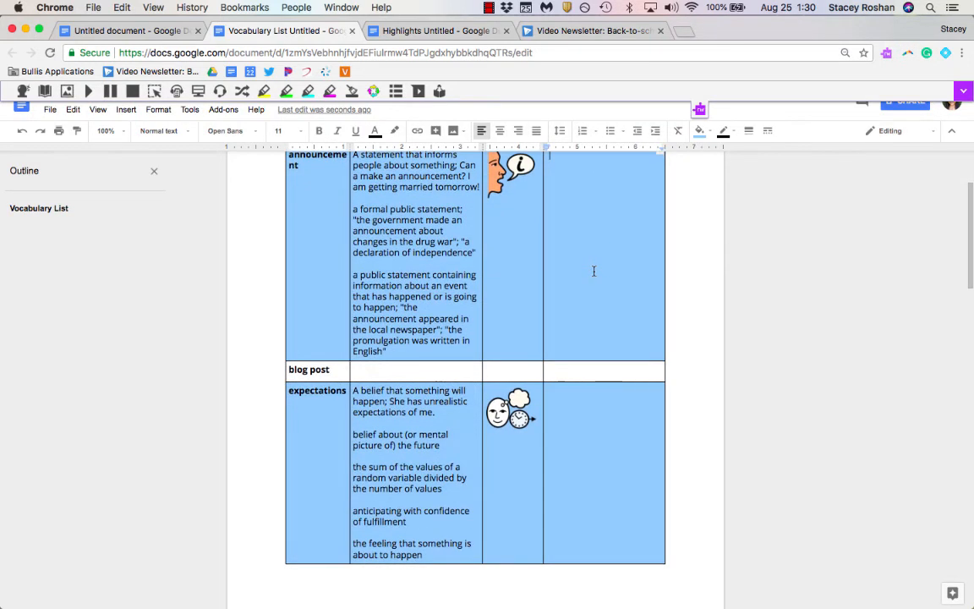
pyautogui.scroll(1, 593, 270)
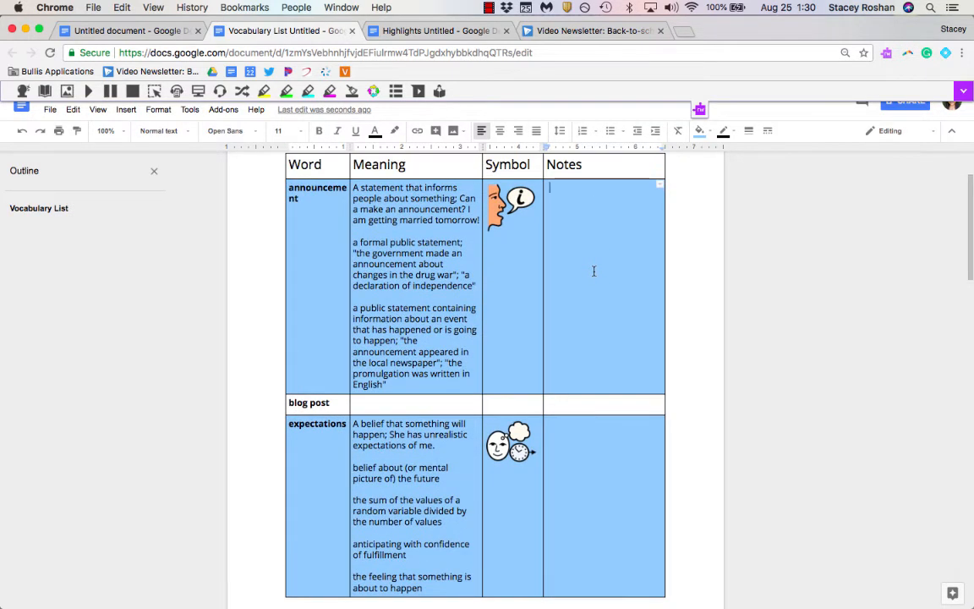
pyautogui.scroll(-11, 593, 270)
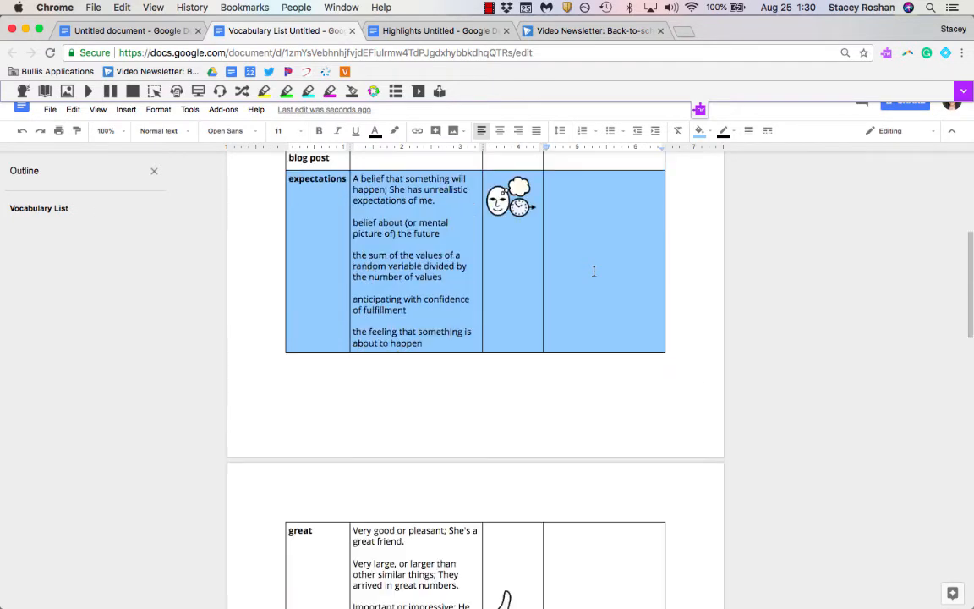
pyautogui.scroll(-6, 615, 425)
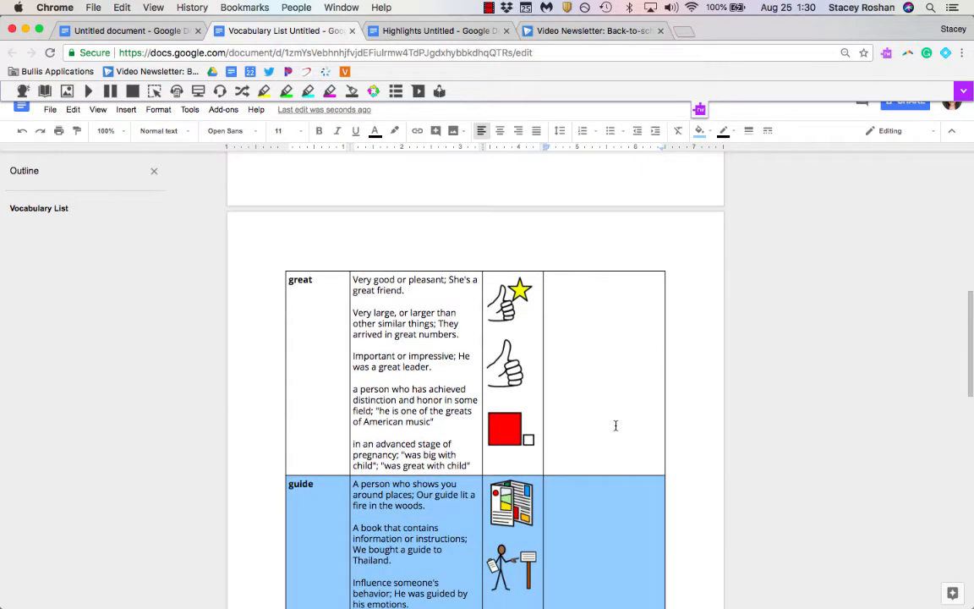
pyautogui.scroll(20, 616, 425)
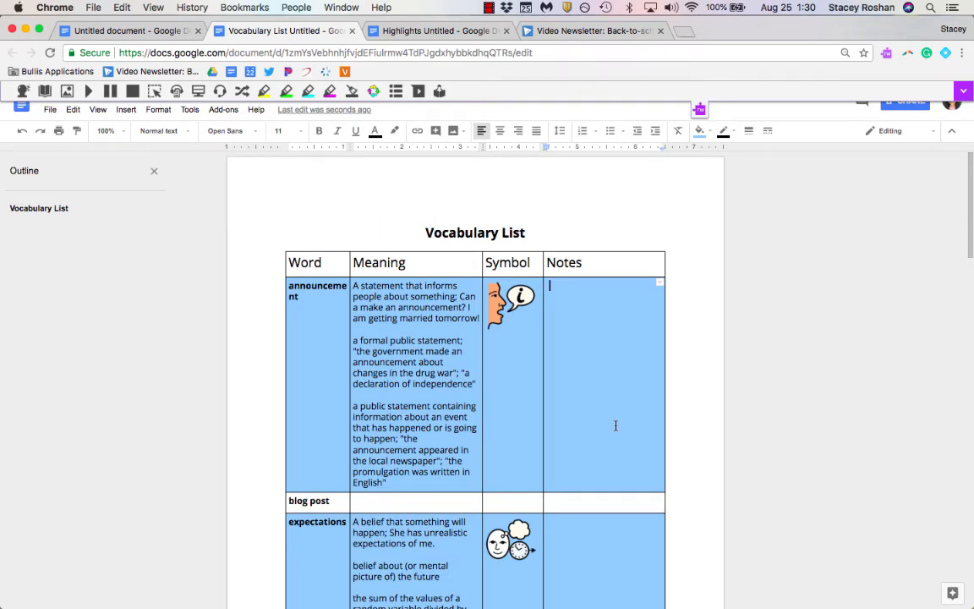
# Go to the Video Newsletter blog page, turn on the Read&Write toolbar there and move it clear of the sidebar.
pyautogui.click(122, 31)
pyautogui.scroll(-2, 403, 342)
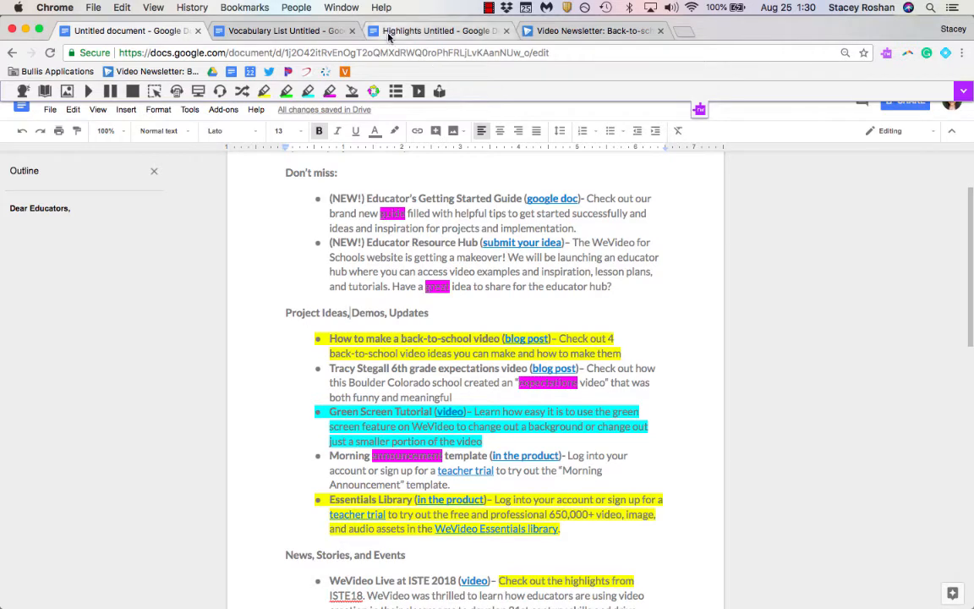
pyautogui.click(539, 31)
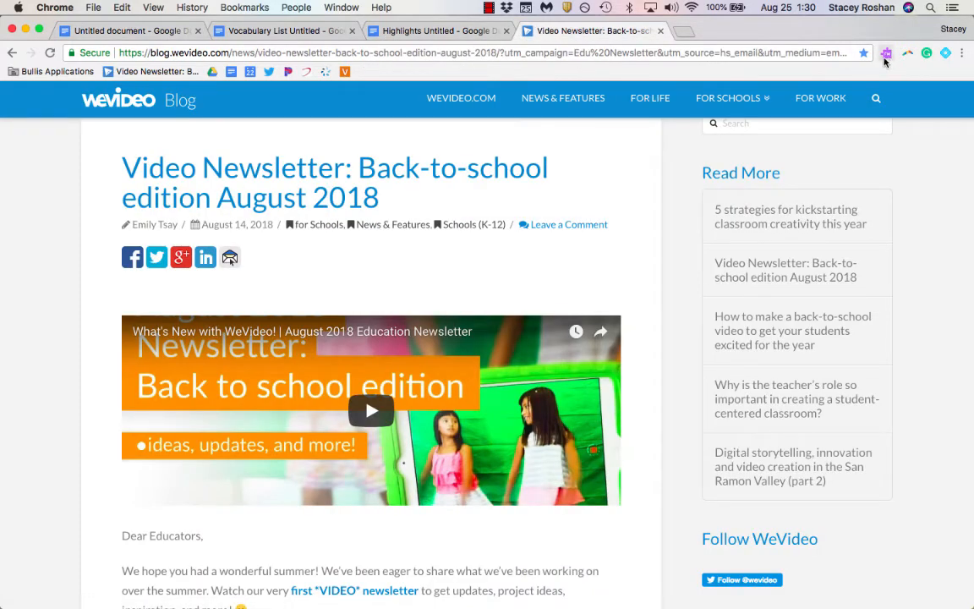
pyautogui.click(885, 56)
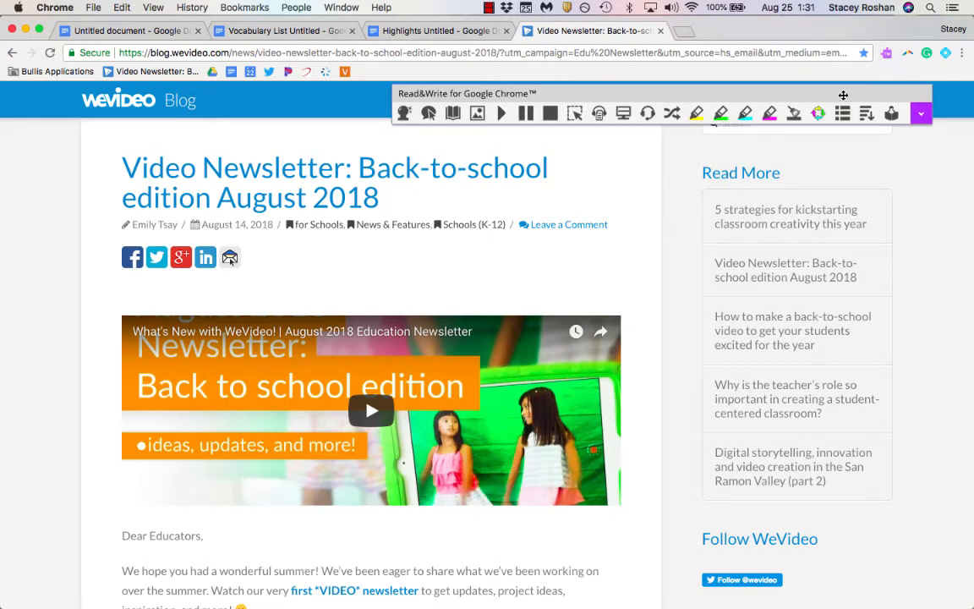
pyautogui.moveTo(841, 96); pyautogui.dragTo(480, 98)
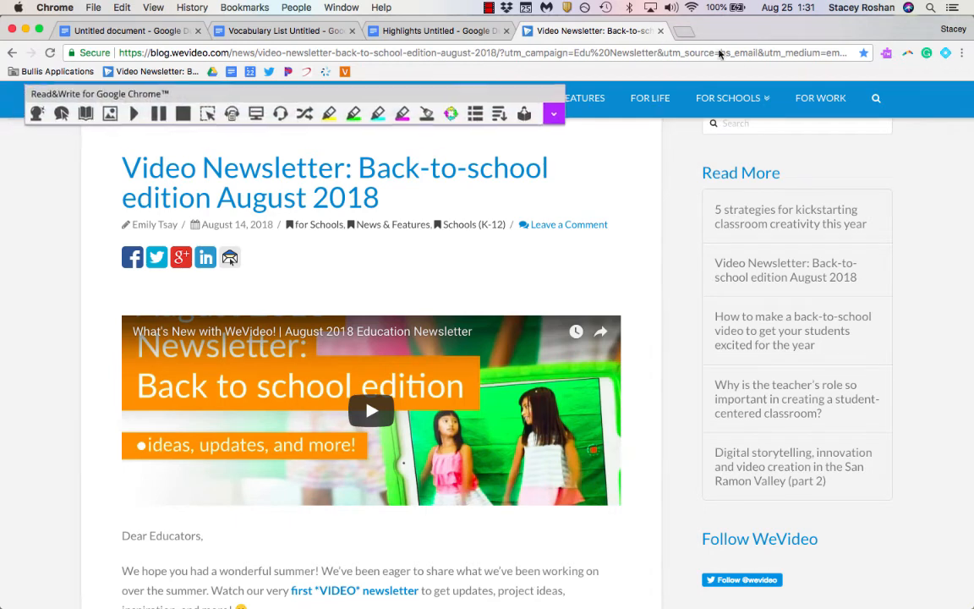
# Play the opening text of the newsletter web page aloud and stop the playback.
pyautogui.click(113, 30)
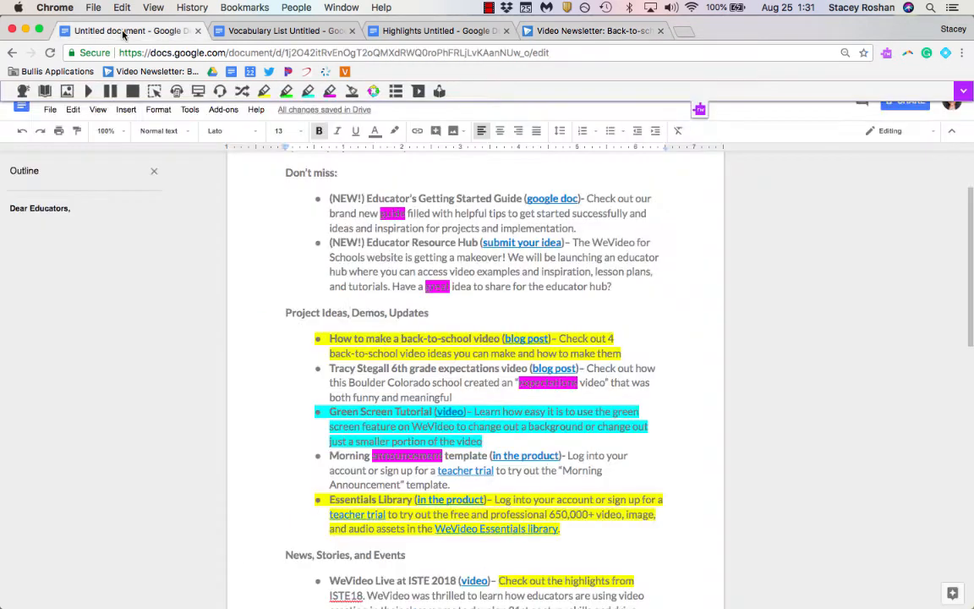
pyautogui.click(394, 30)
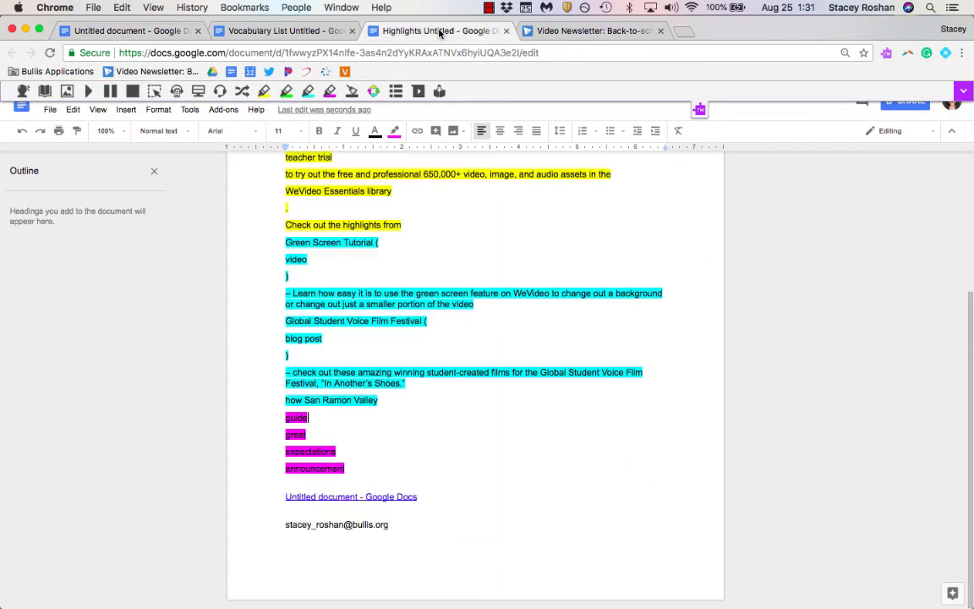
pyautogui.click(560, 31)
pyautogui.click(137, 113)
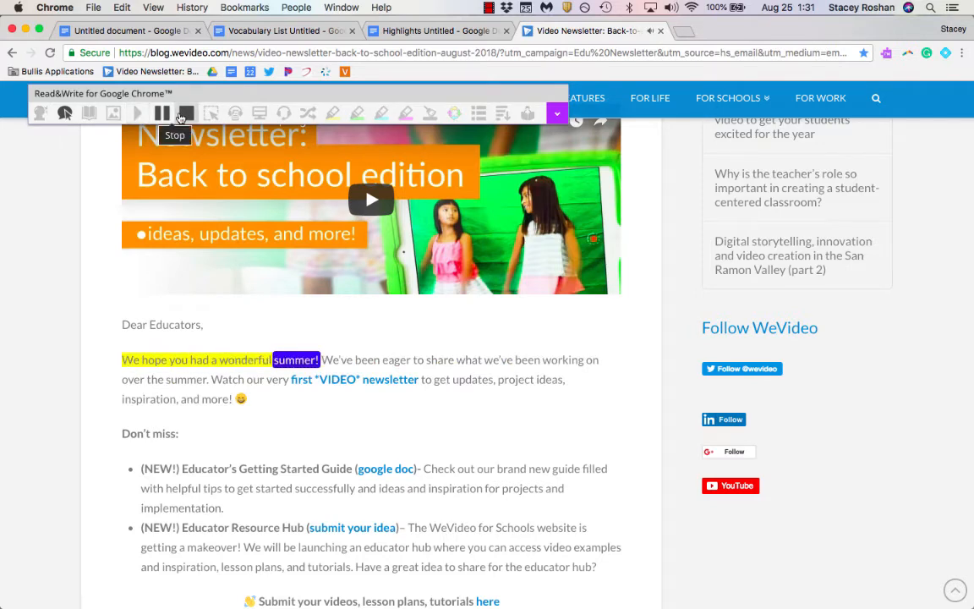
pyautogui.click(180, 117)
# Apply the Screen Mask over the newsletter web page and turn it off again.
pyautogui.scroll(-3, 287, 217)
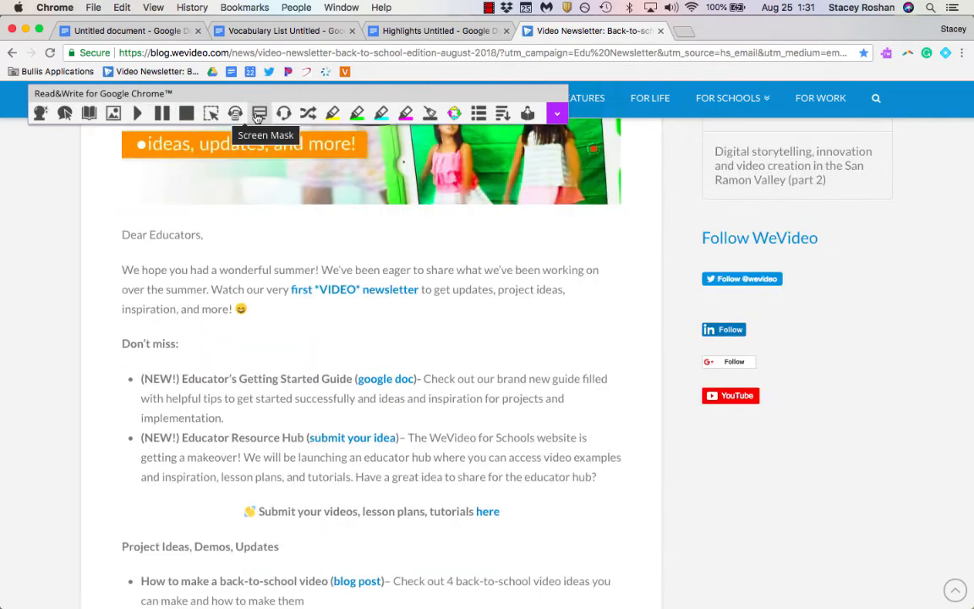
pyautogui.click(258, 117)
pyautogui.click(260, 113)
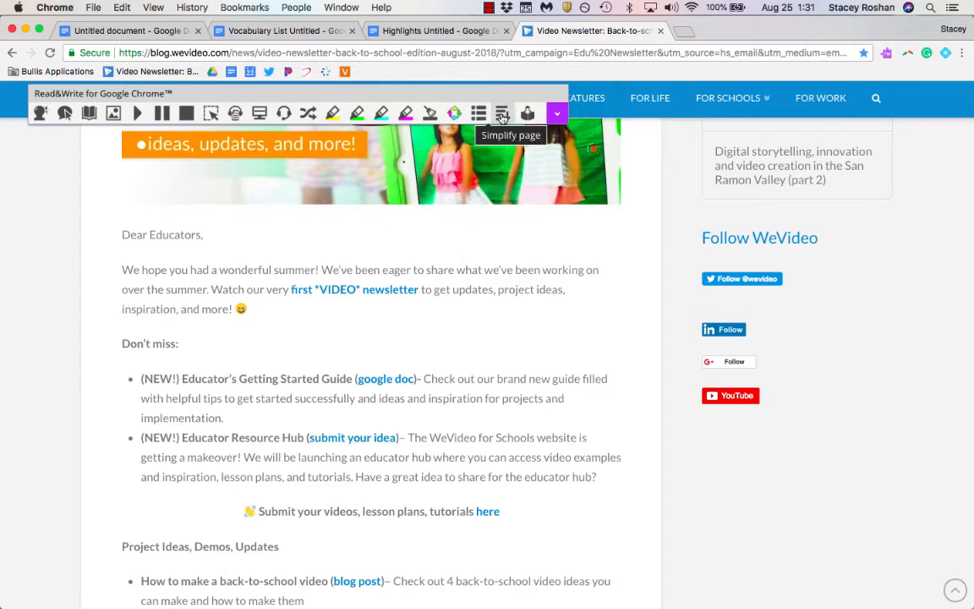
# Create a simplified version of the newsletter web page and compare it with the original page.
pyautogui.click(502, 117)
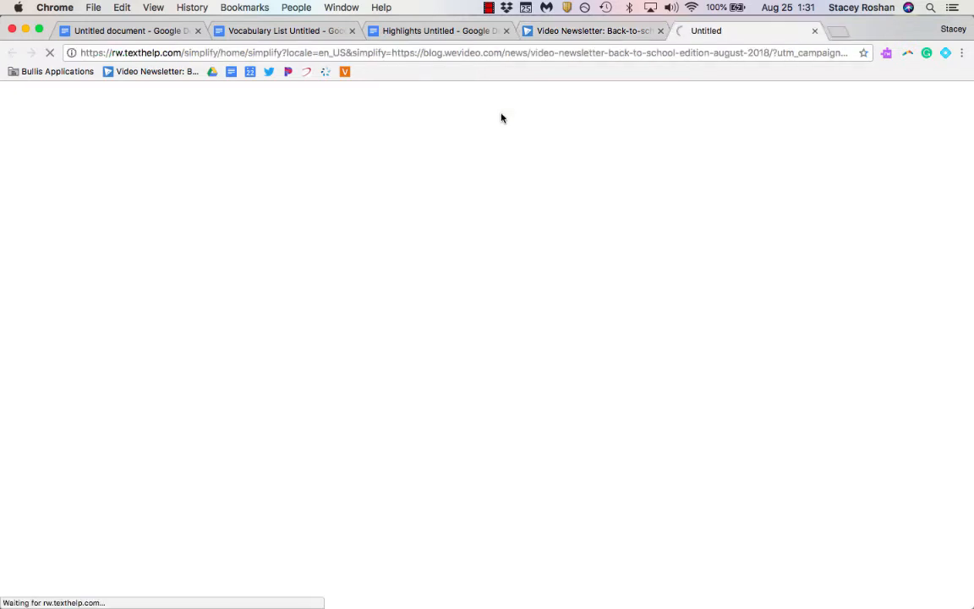
pyautogui.scroll(-3, 526, 390)
pyautogui.scroll(-2, 527, 390)
pyautogui.scroll(5, 305, 537)
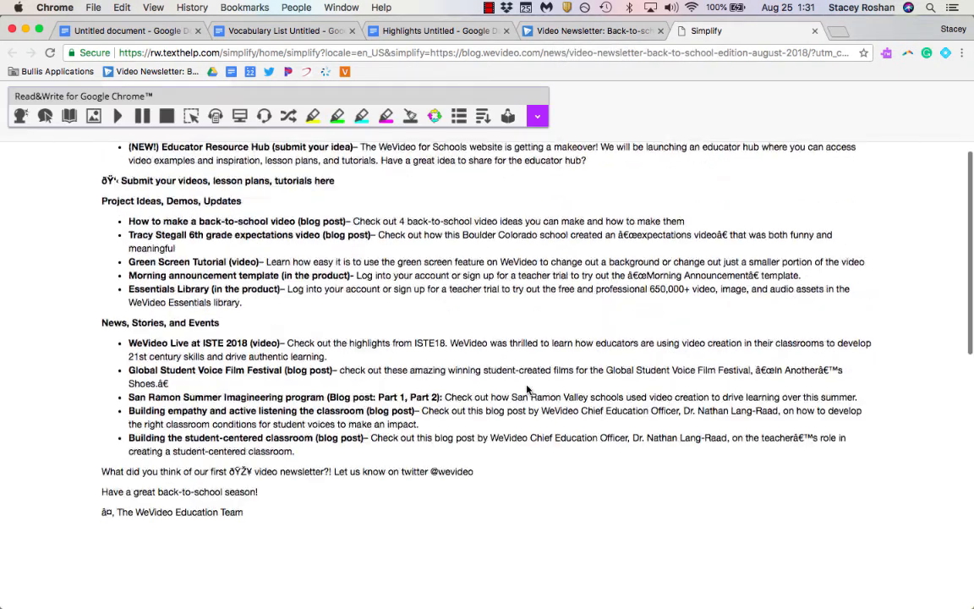
pyautogui.click(629, 32)
pyautogui.scroll(5, 596, 399)
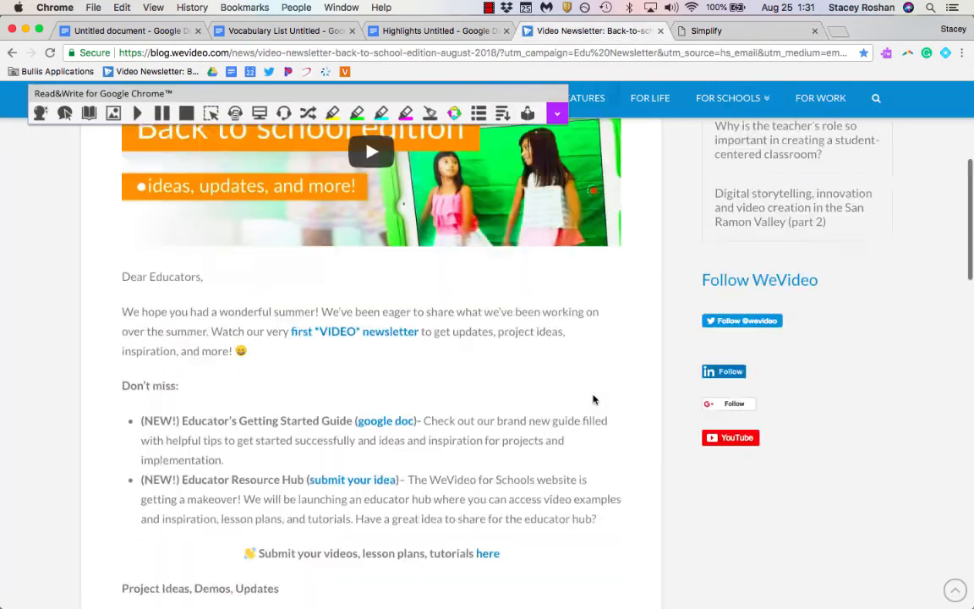
pyautogui.scroll(-5, 595, 399)
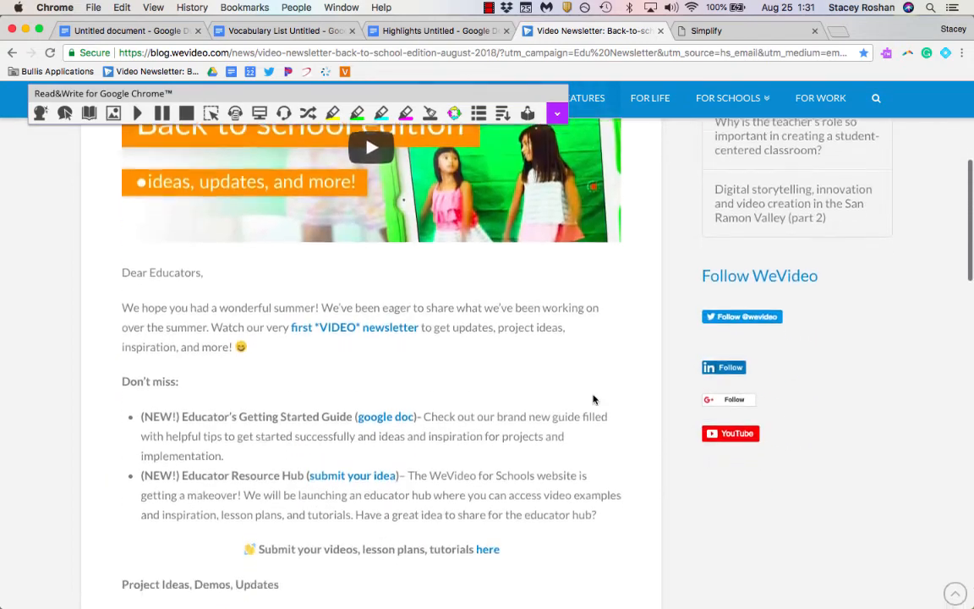
pyautogui.click(672, 31)
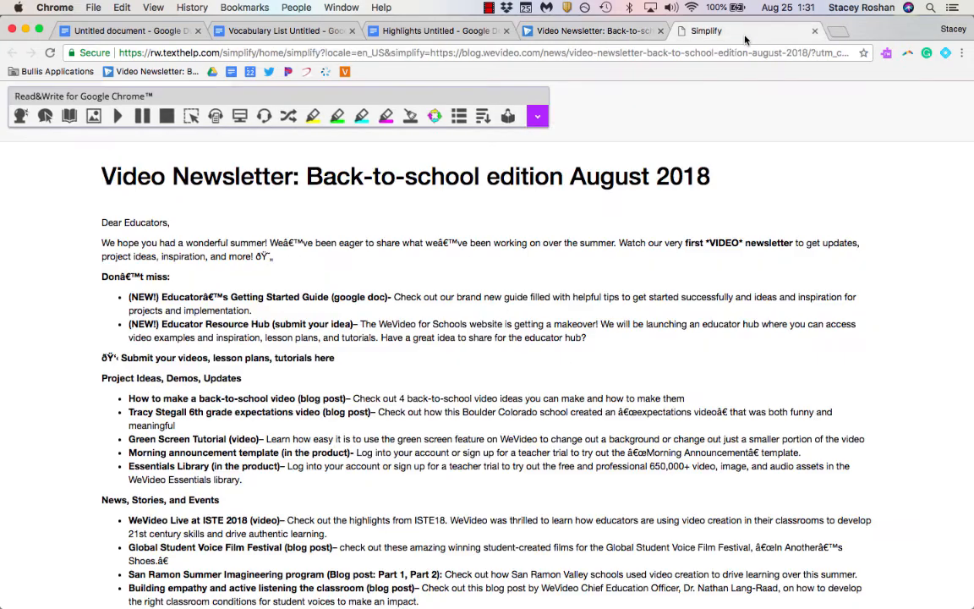
pyautogui.scroll(-5, 490, 446)
pyautogui.scroll(-4, 549, 457)
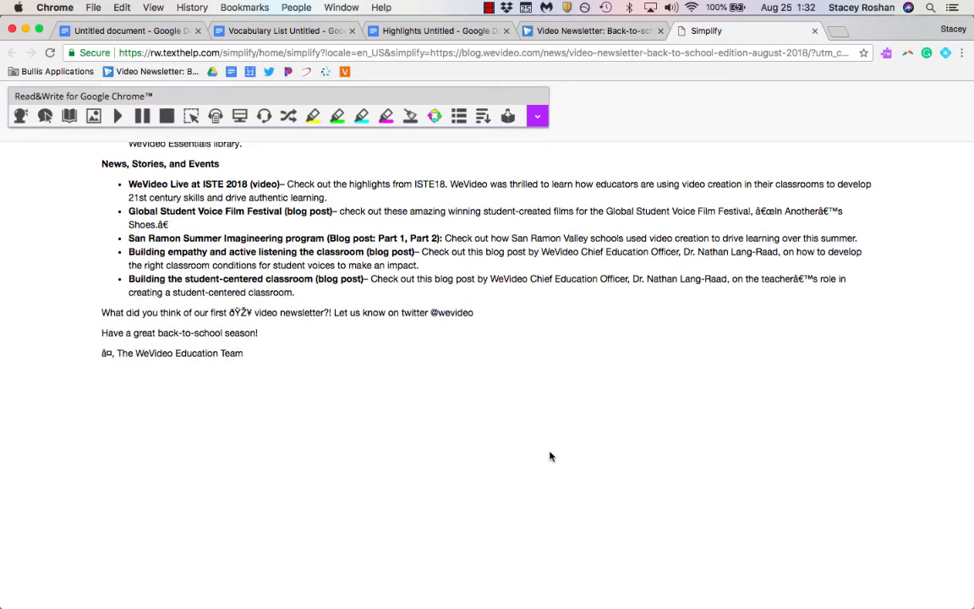
# On the original web page, highlight the Getting Started Guide, back-to-school video and Essentials Library items in yellow, plus passages including "makeover" in green.
pyautogui.click(595, 32)
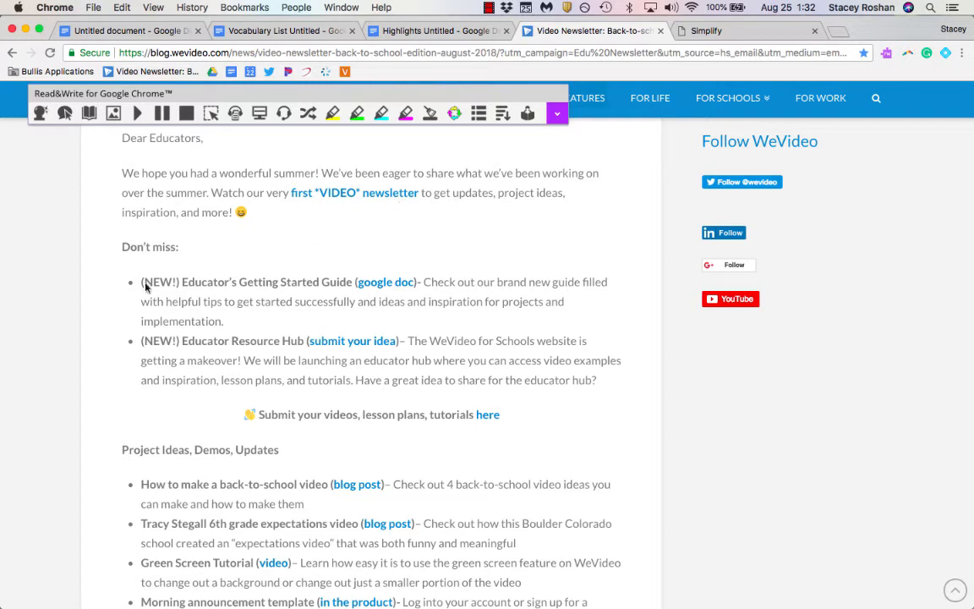
pyautogui.moveTo(141, 283); pyautogui.dragTo(225, 323)
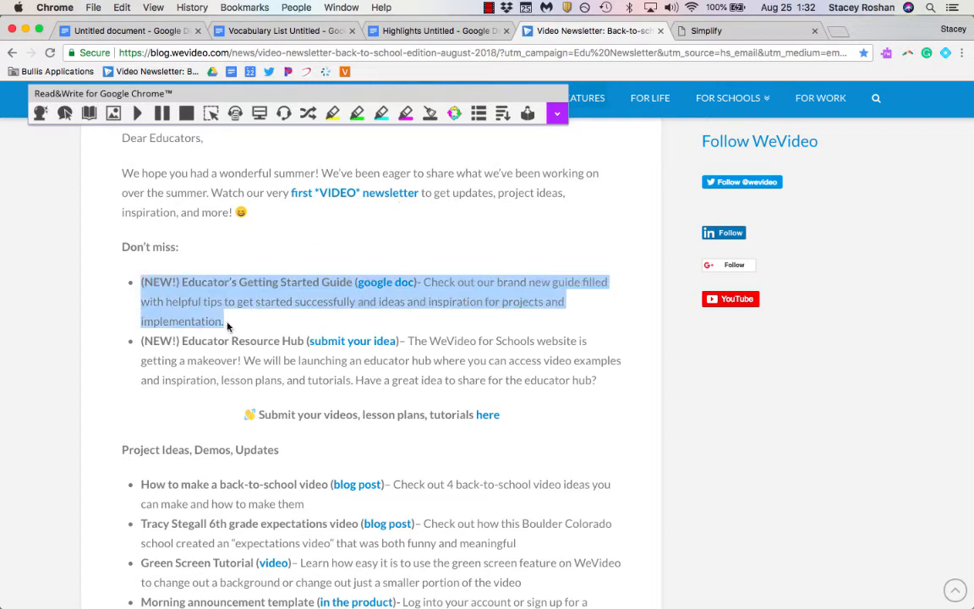
pyautogui.click(332, 113)
pyautogui.scroll(-2, 293, 374)
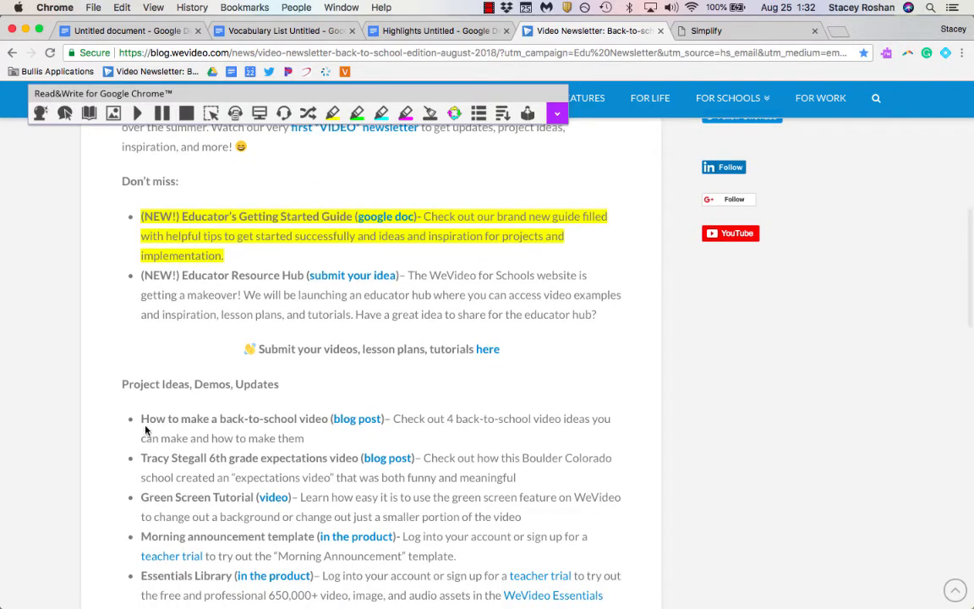
pyautogui.moveTo(141, 418); pyautogui.dragTo(305, 438)
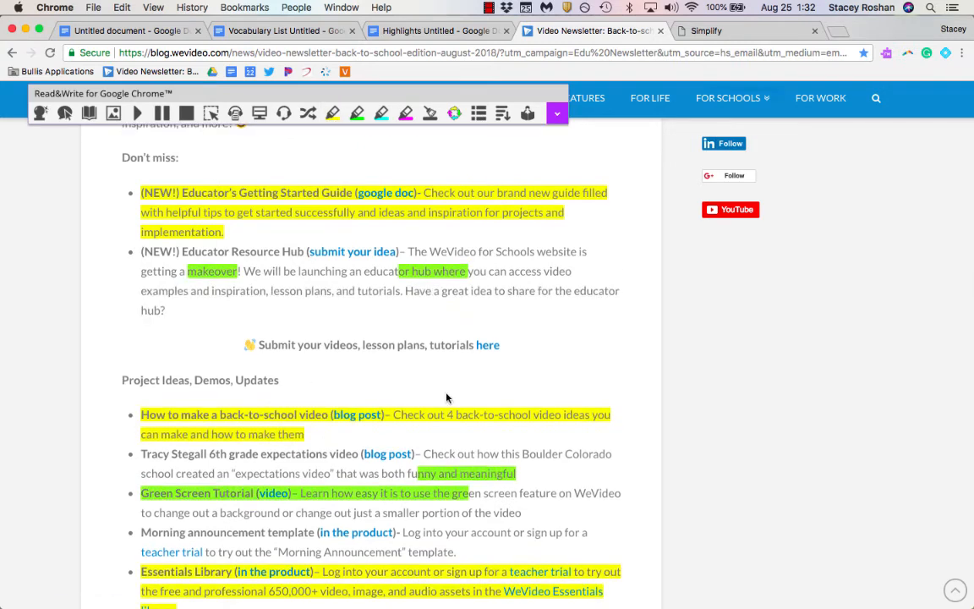
# Collect the web page's highlights in all four colors into a new document, sorted by color, and show its source link's address.
pyautogui.scroll(-3, 401, 353)
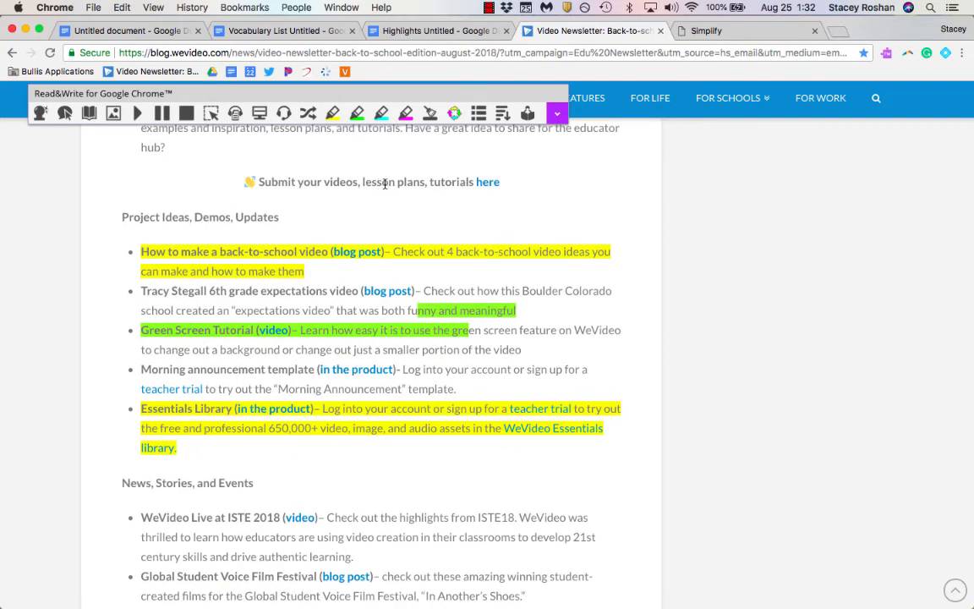
pyautogui.click(455, 115)
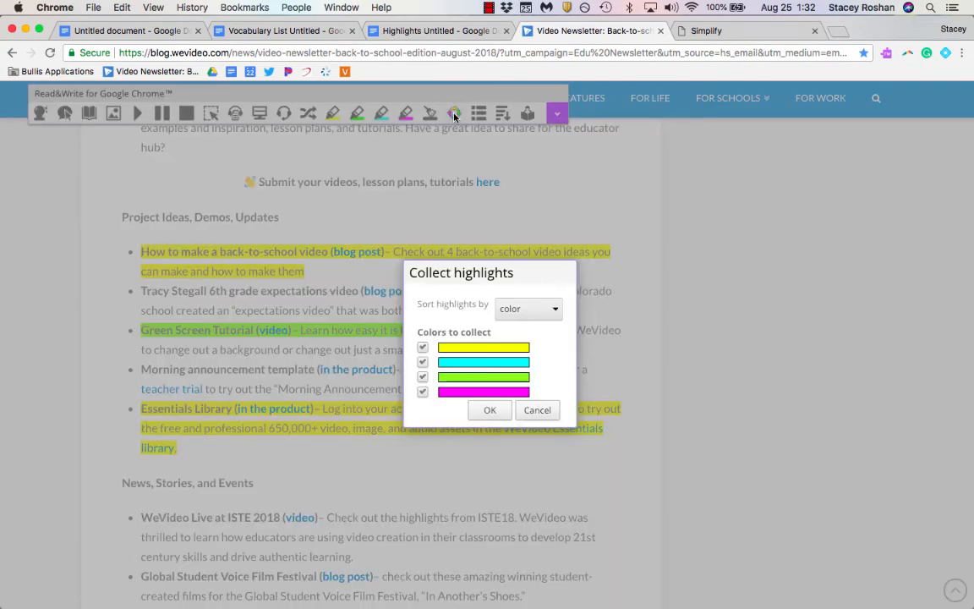
pyautogui.click(490, 410)
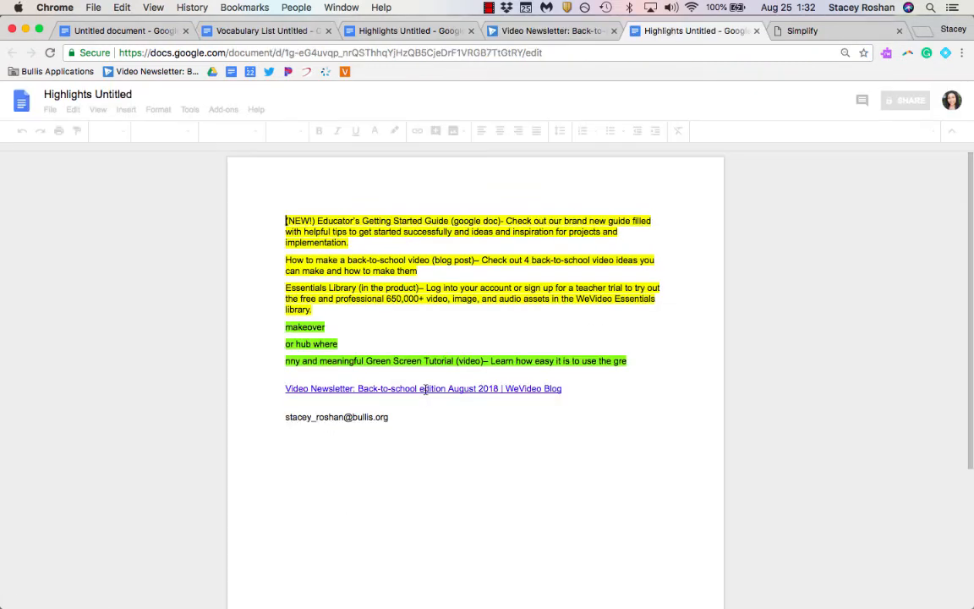
pyautogui.click(425, 389)
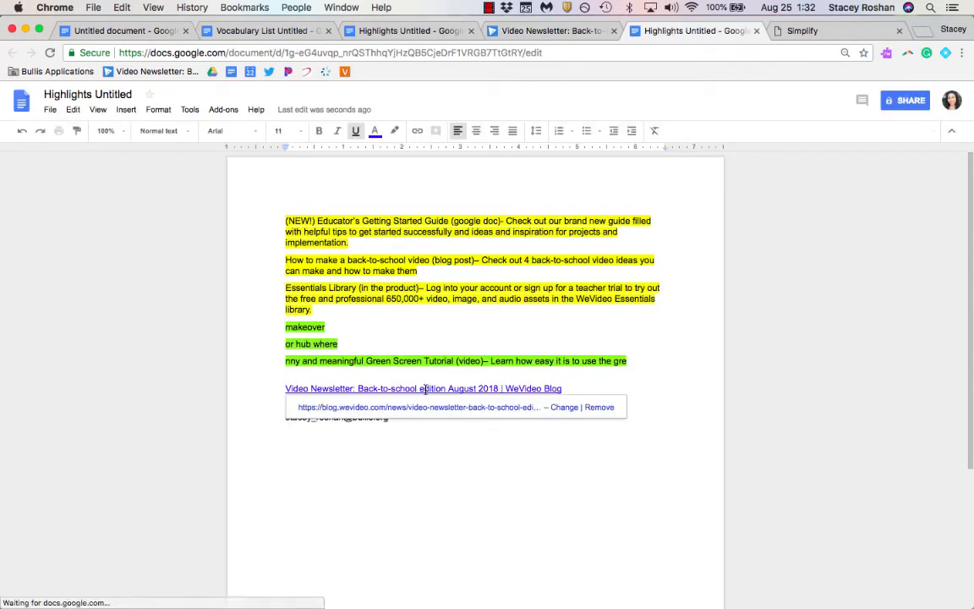
# Reload the newsletter web page to check its highlights and return to the document of collected web page highlights.
pyautogui.click(490, 32)
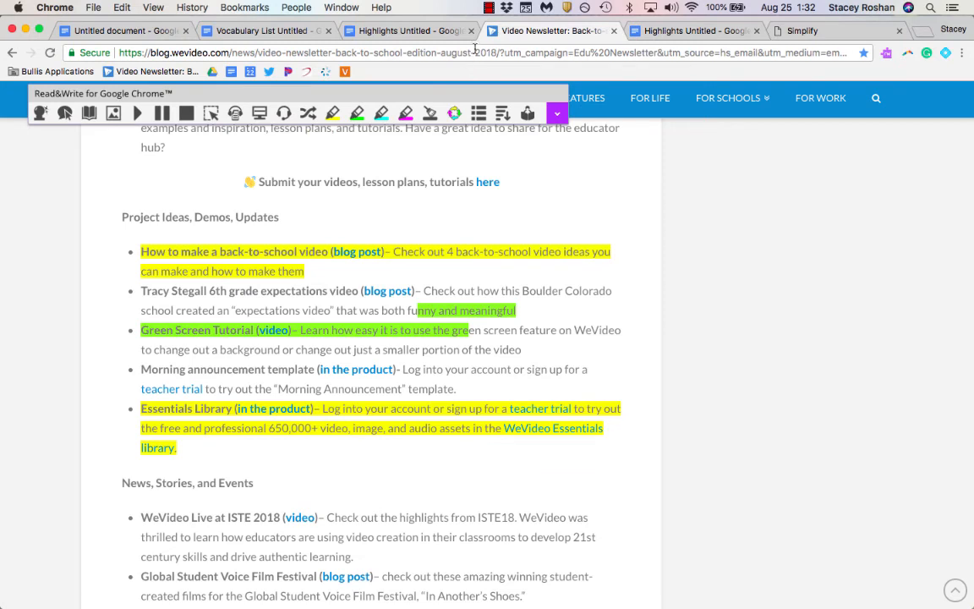
pyautogui.click(475, 49)
pyautogui.click(475, 49)
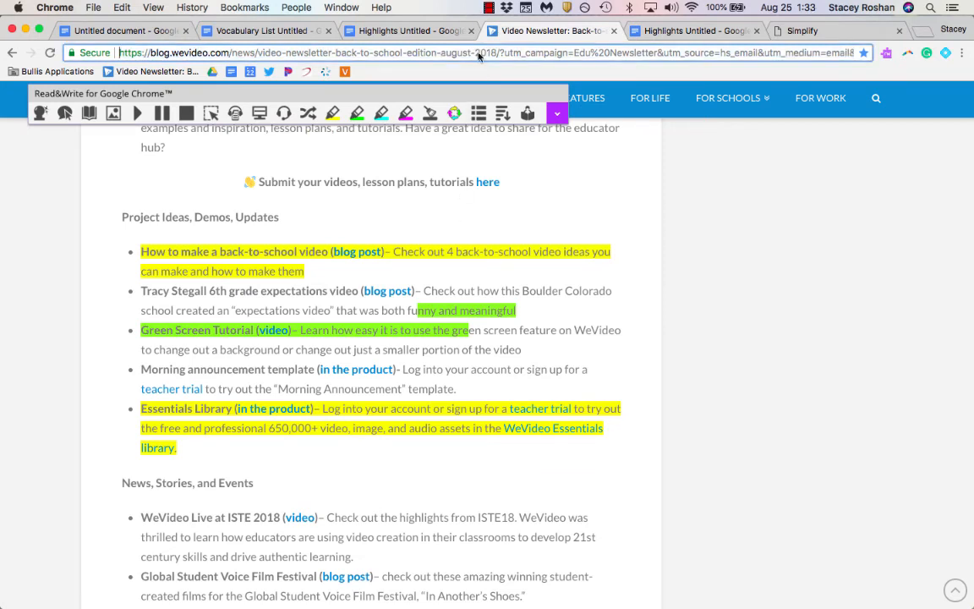
pyautogui.press('Return')
pyautogui.scroll(-10, 464, 230)
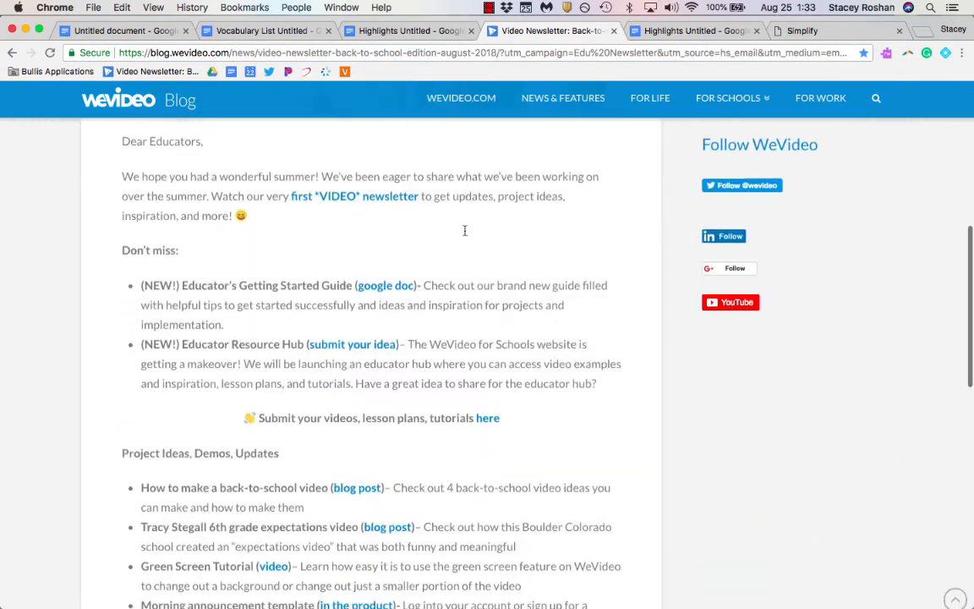
pyautogui.scroll(-5, 464, 230)
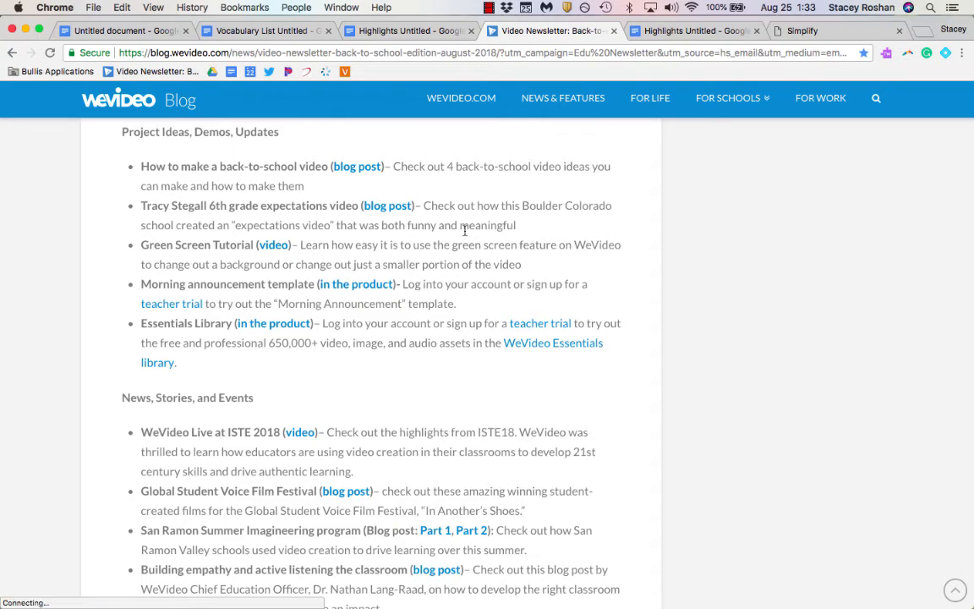
pyautogui.click(698, 30)
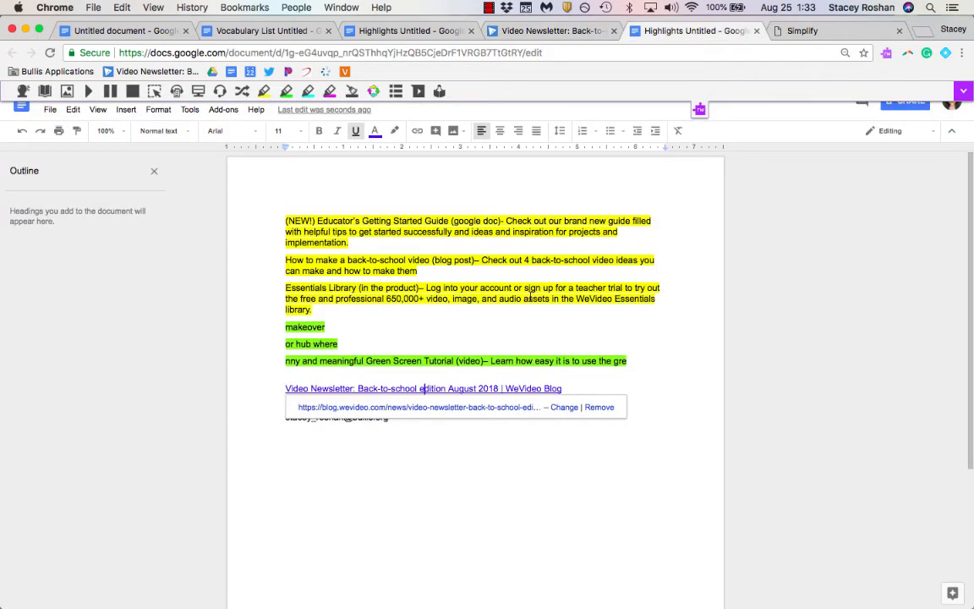
# Switch to the newsletter text document and reload it to check its highlights.
pyautogui.click(142, 32)
pyautogui.click(202, 55)
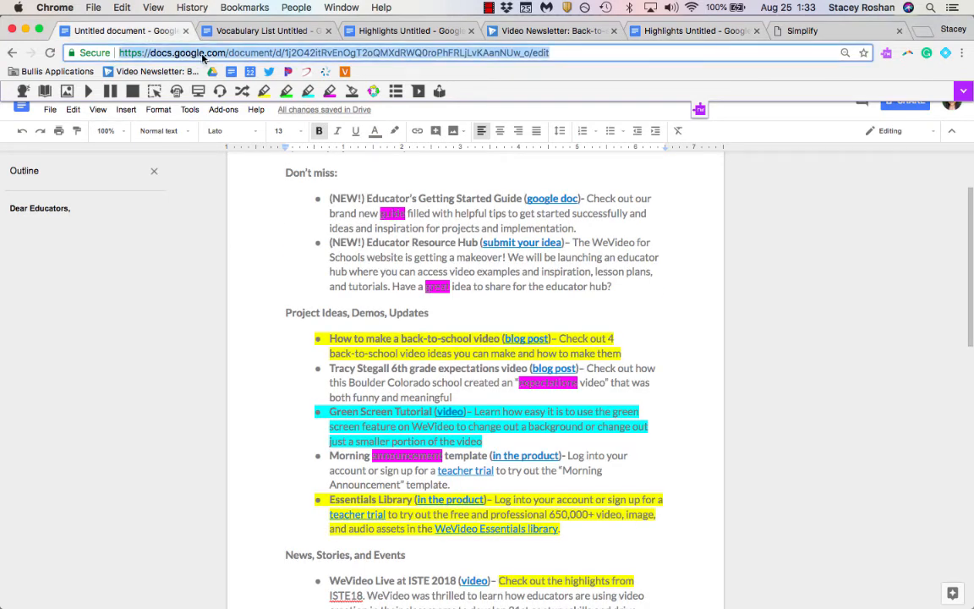
pyautogui.press('Return')
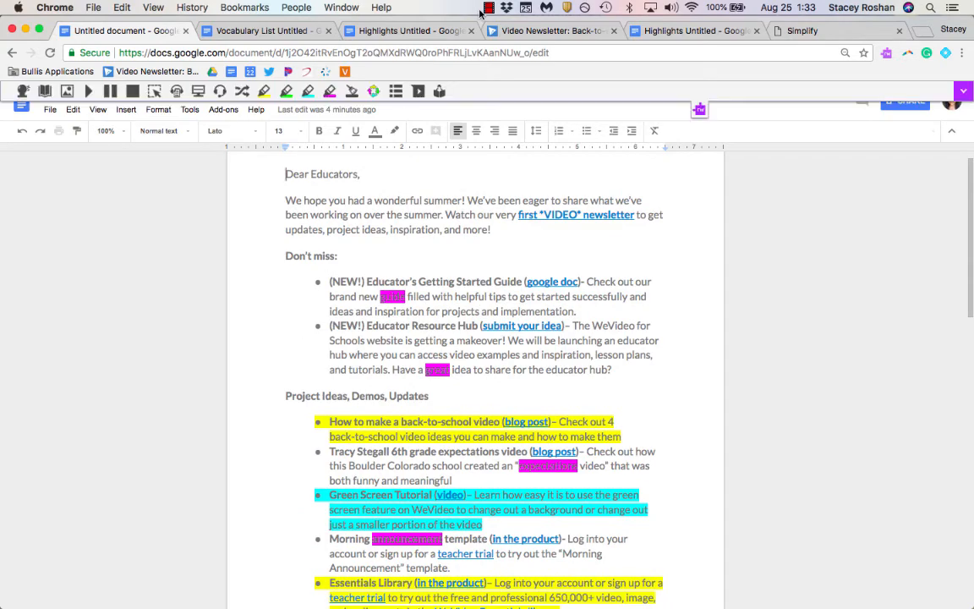
# Look through the newsletter web page's video, Don't miss and Project Ideas sections to check for highlights.
pyautogui.click(517, 38)
pyautogui.scroll(-5, 498, 338)
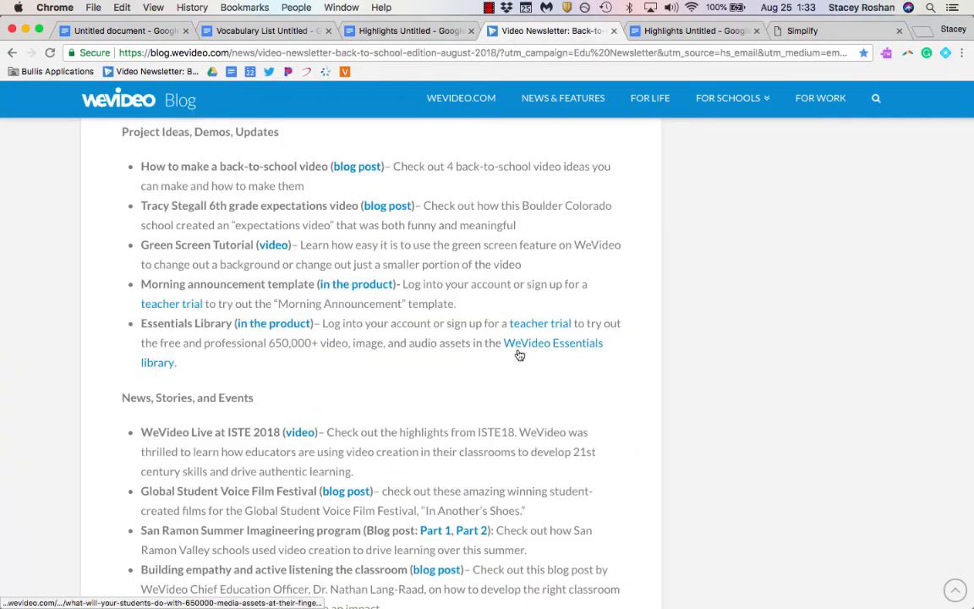
pyautogui.scroll(10, 519, 355)
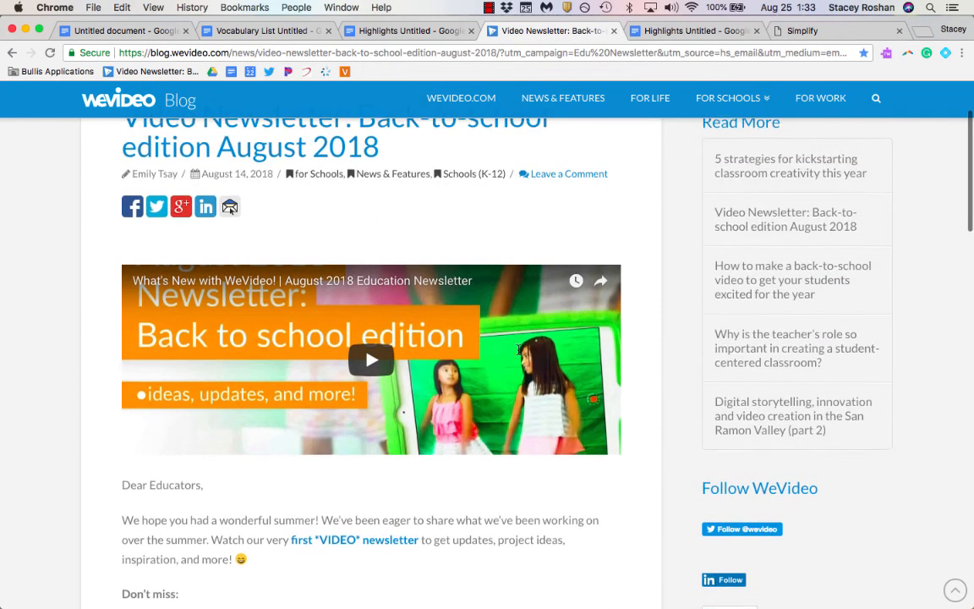
pyautogui.scroll(-5, 519, 353)
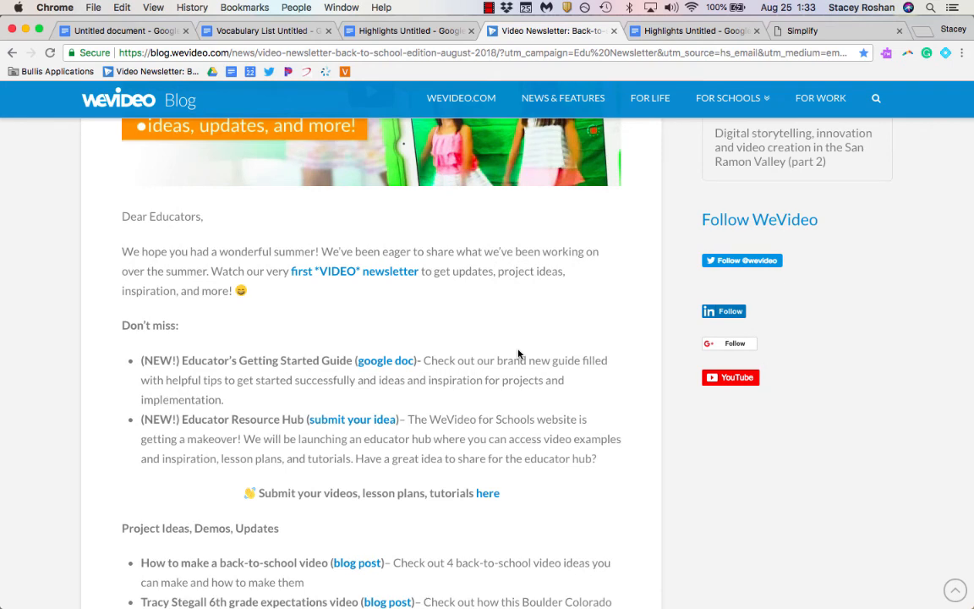
pyautogui.scroll(-3, 519, 353)
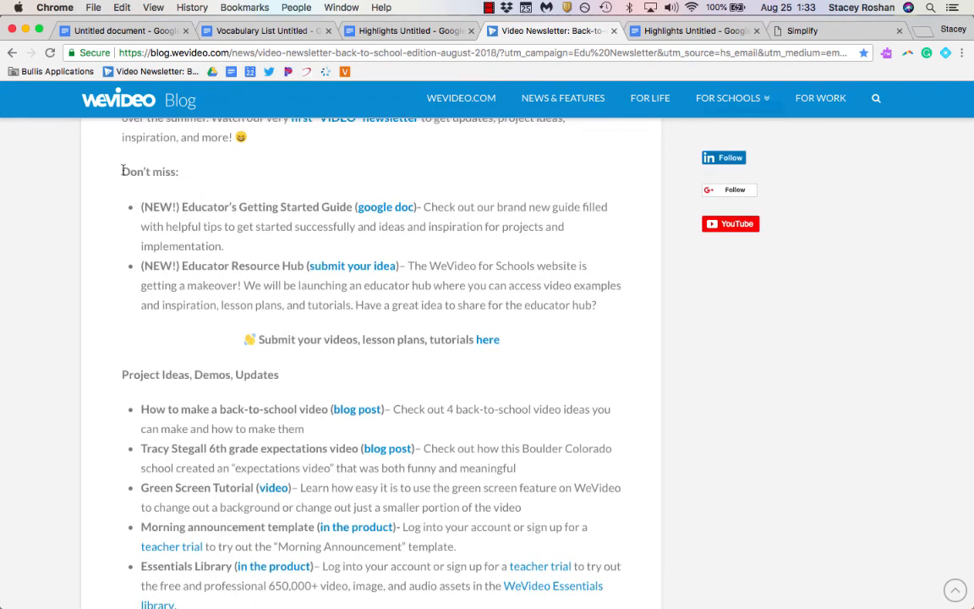
# In the document of collected web page highlights, select the document's address, then the e-mail line below the source link, and clear the selection.
pyautogui.click(664, 32)
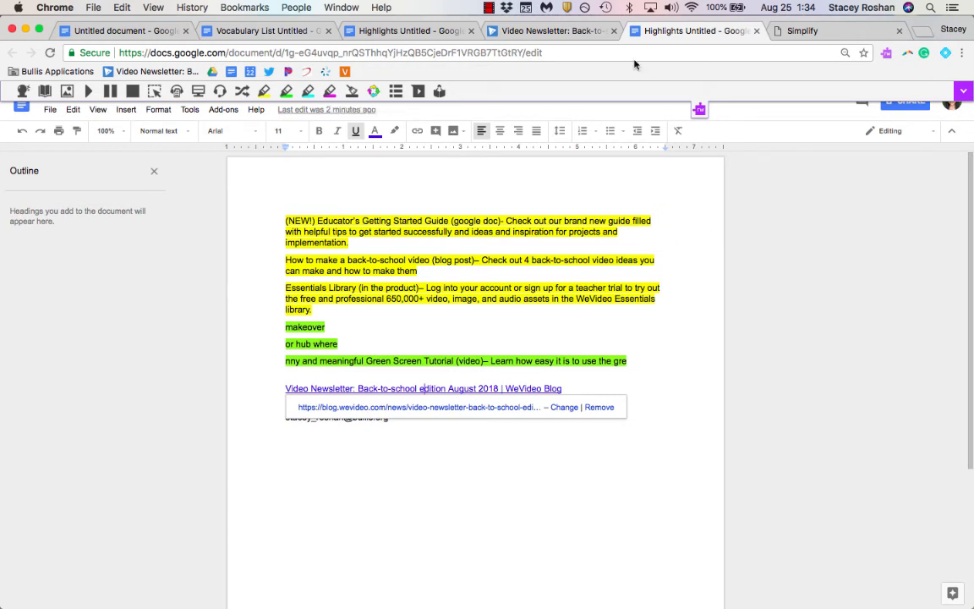
pyautogui.click(755, 54)
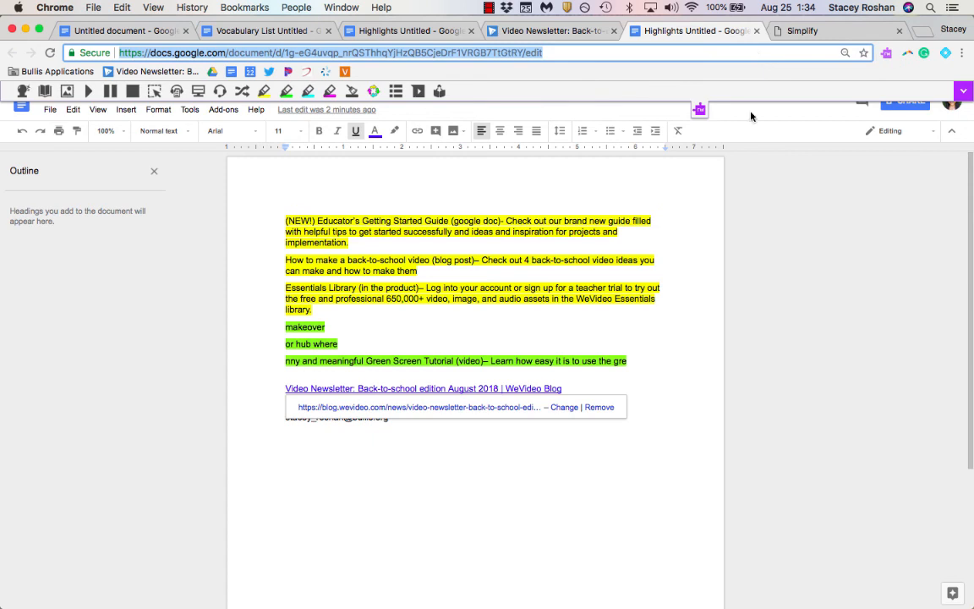
pyautogui.click(659, 429)
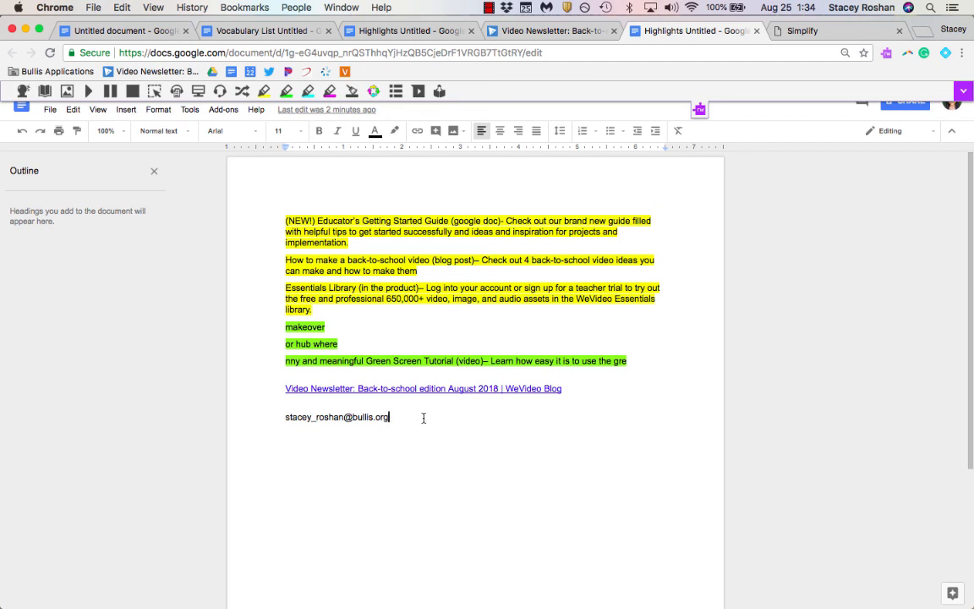
pyautogui.moveTo(422, 417); pyautogui.dragTo(272, 420)
pyautogui.click(272, 421)
pyautogui.click(396, 424)
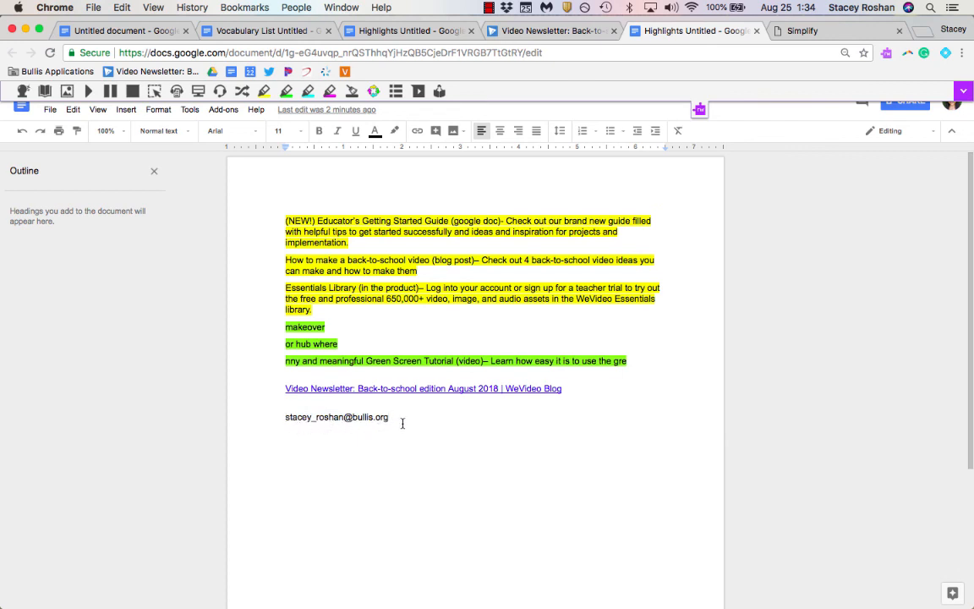